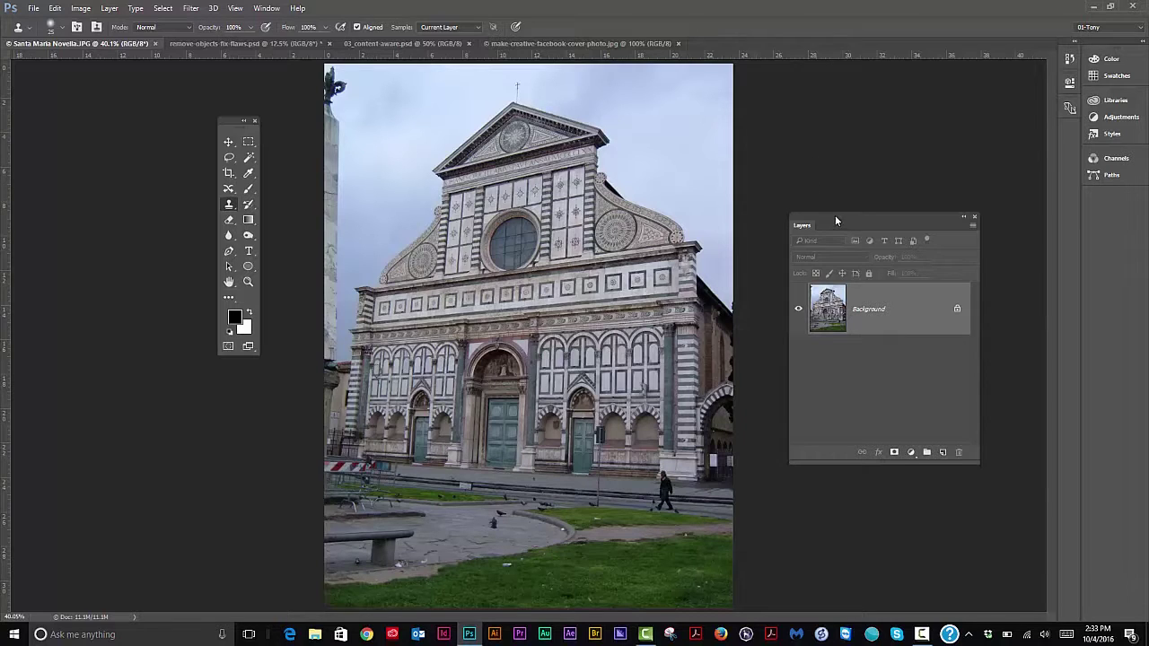
# Try cloning pavement over the walking man's head, then undo the clone strokes
pyautogui.moveTo(829, 220); pyautogui.dragTo(830, 213)
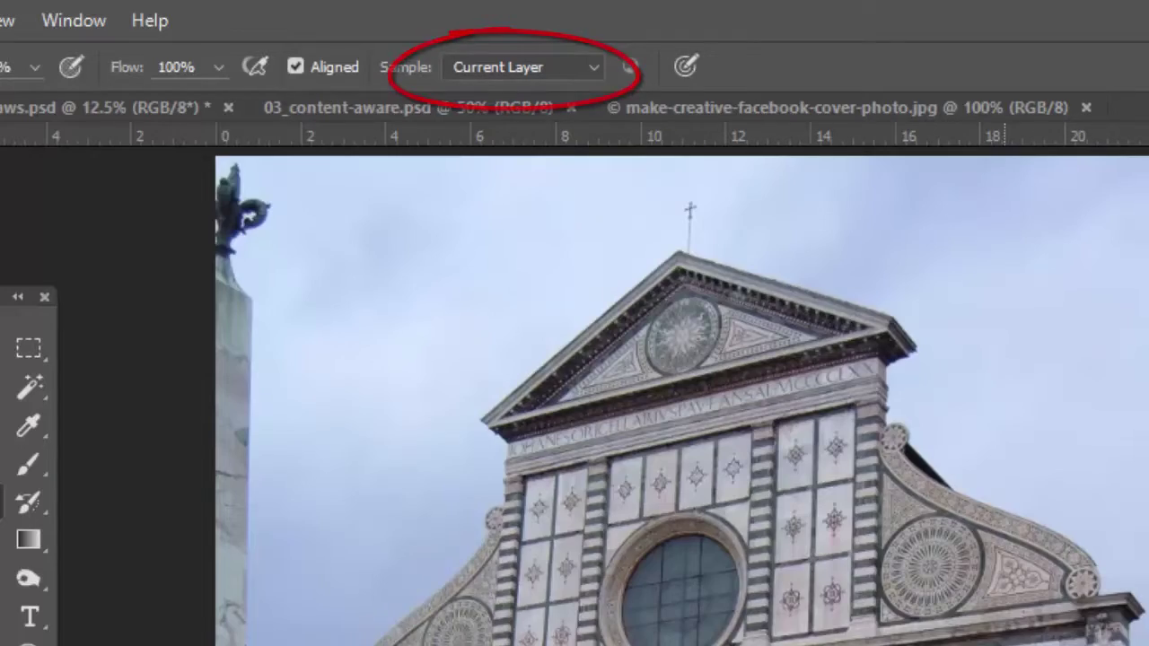
pyautogui.scroll(5, 575, 404)
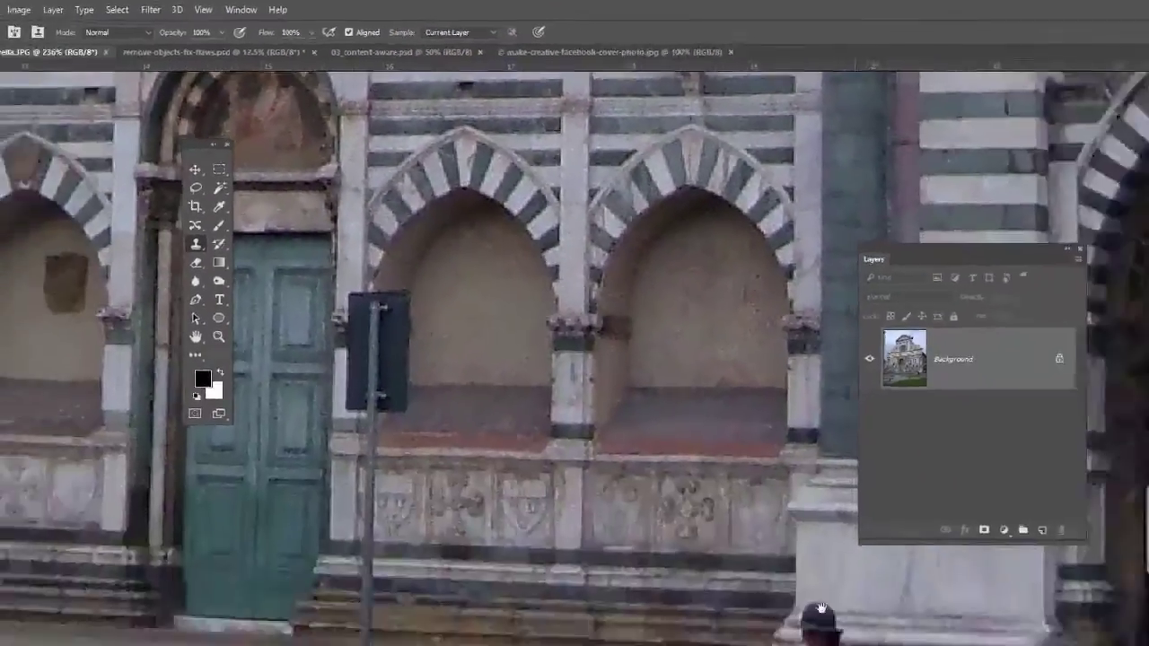
pyautogui.moveTo(772, 629); pyautogui.dragTo(528, 244)
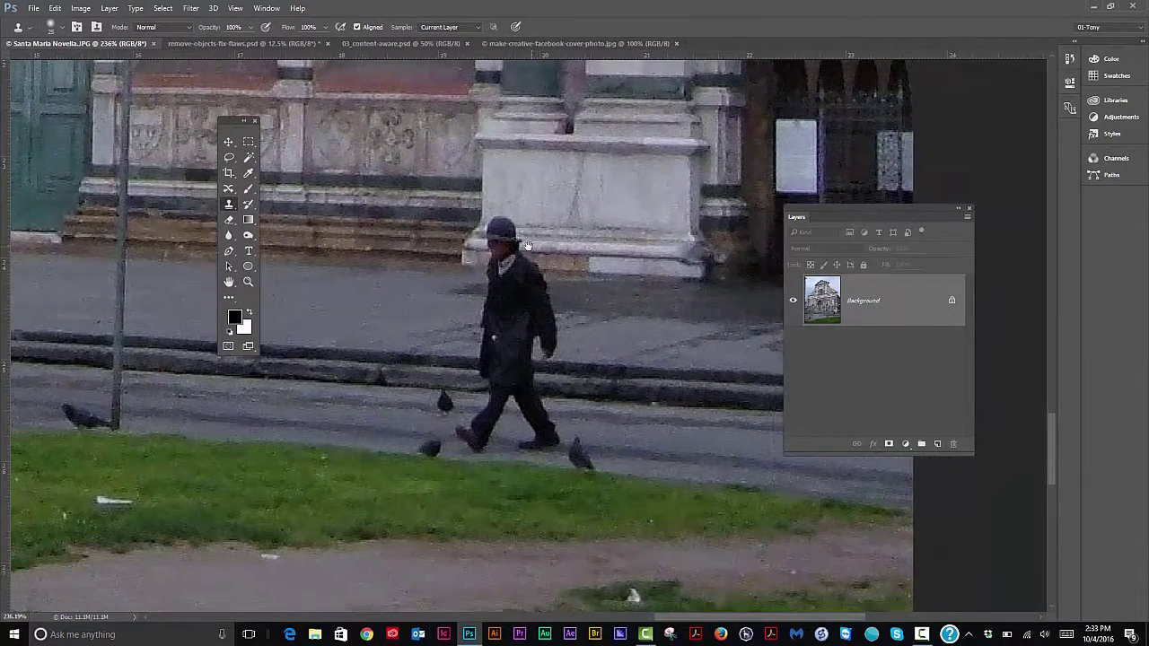
pyautogui.keyDown('alt'); pyautogui.click(590, 254); pyautogui.keyUp('alt')
pyautogui.moveTo(519, 248)
pyautogui.mouseDown()
pyautogui.moveTo(503, 252)
pyautogui.moveTo(497, 224)
pyautogui.moveTo(491, 261)
pyautogui.moveTo(524, 269)
pyautogui.moveTo(511, 290)
pyautogui.moveTo(541, 297)
pyautogui.moveTo(554, 321)
pyautogui.moveTo(549, 345)
pyautogui.moveTo(491, 303)
pyautogui.mouseUp()
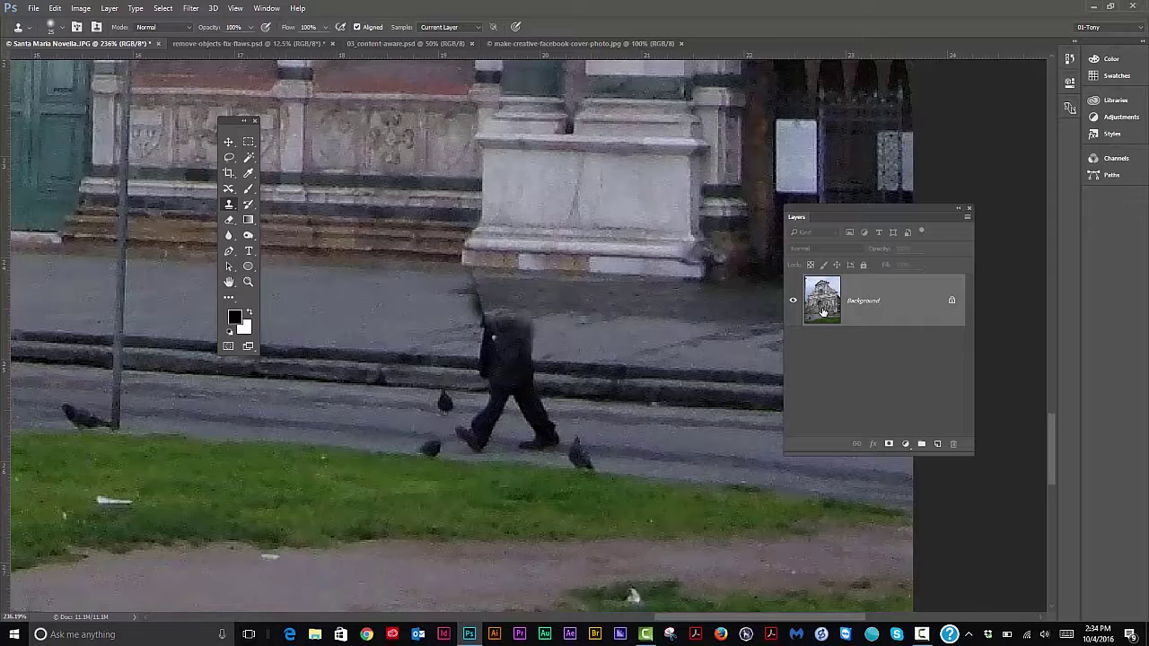
pyautogui.hotkey('ctrl', 'z')
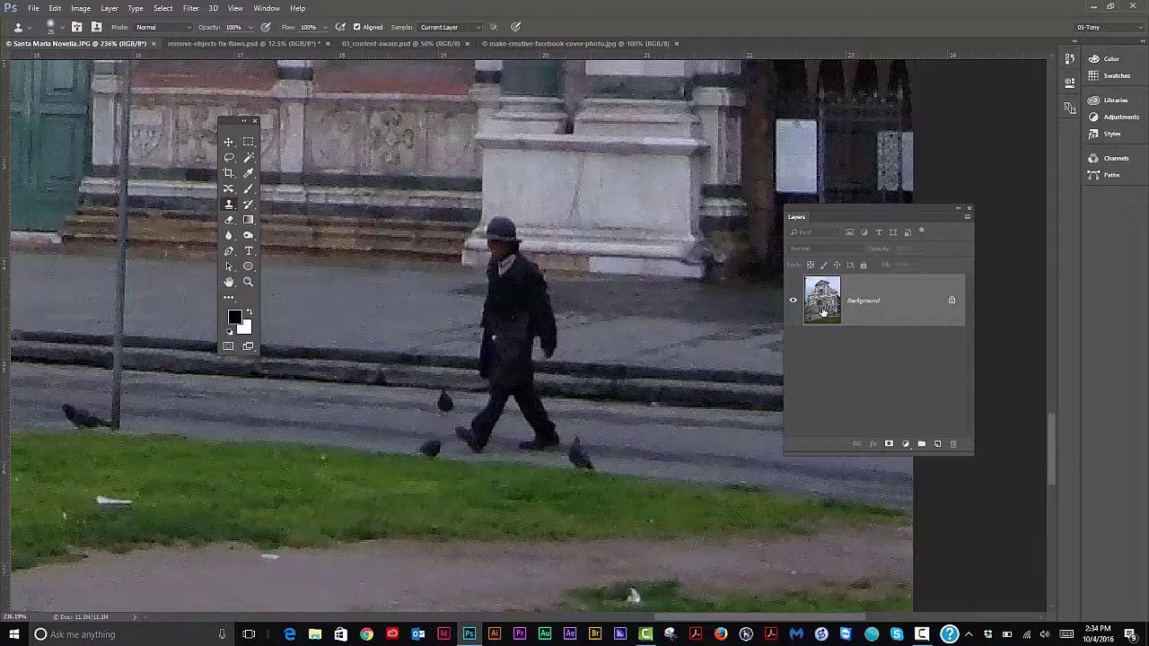
# Duplicate the Background as Layer 1 with Ctrl+J, then toggle Layer 1's visibility to compare
pyautogui.moveTo(862, 209); pyautogui.dragTo(752, 211)
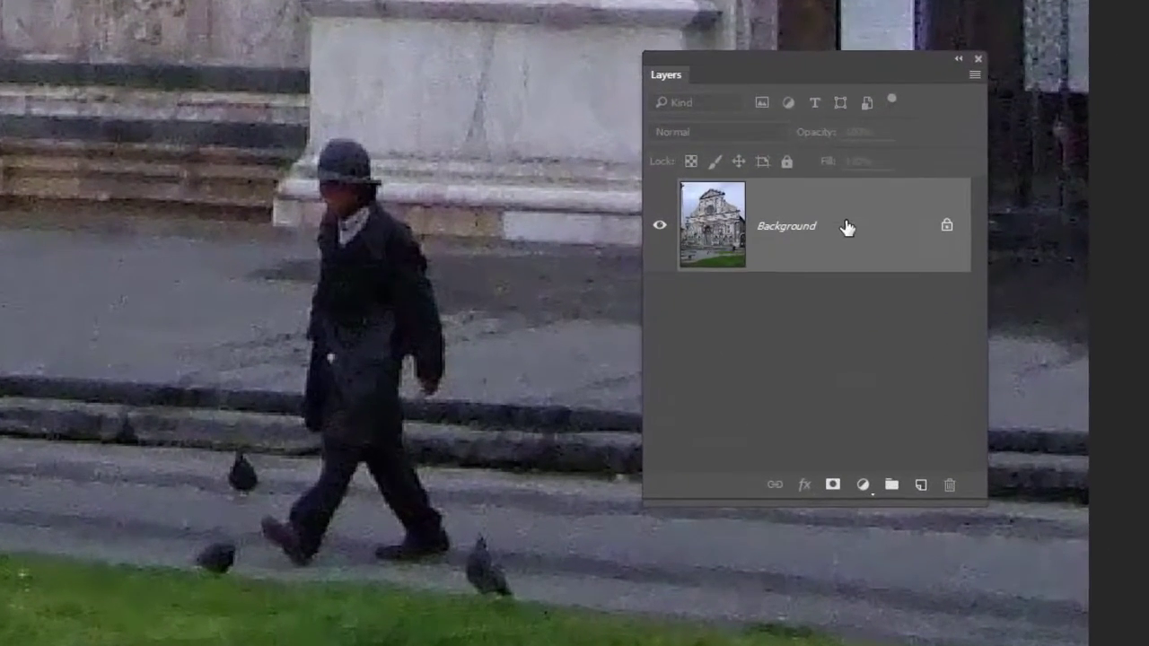
pyautogui.moveTo(851, 229); pyautogui.dragTo(921, 484)
pyautogui.hotkey('ctrl', 'z')
pyautogui.hotkey('ctrl', 'j')
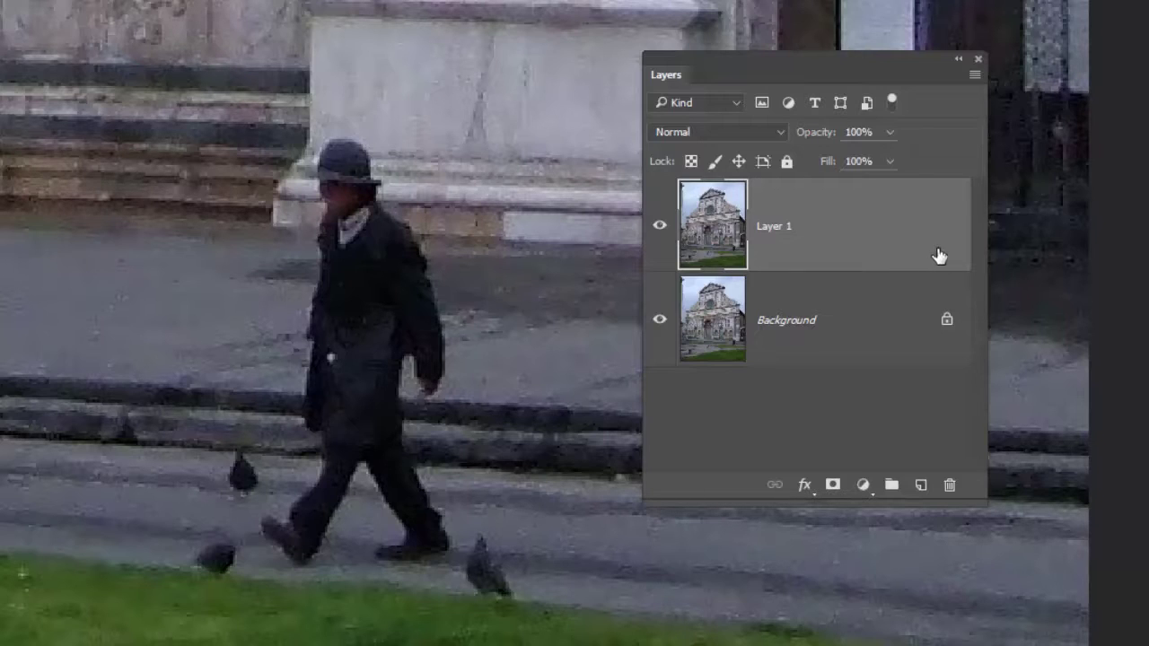
pyautogui.click(660, 229)
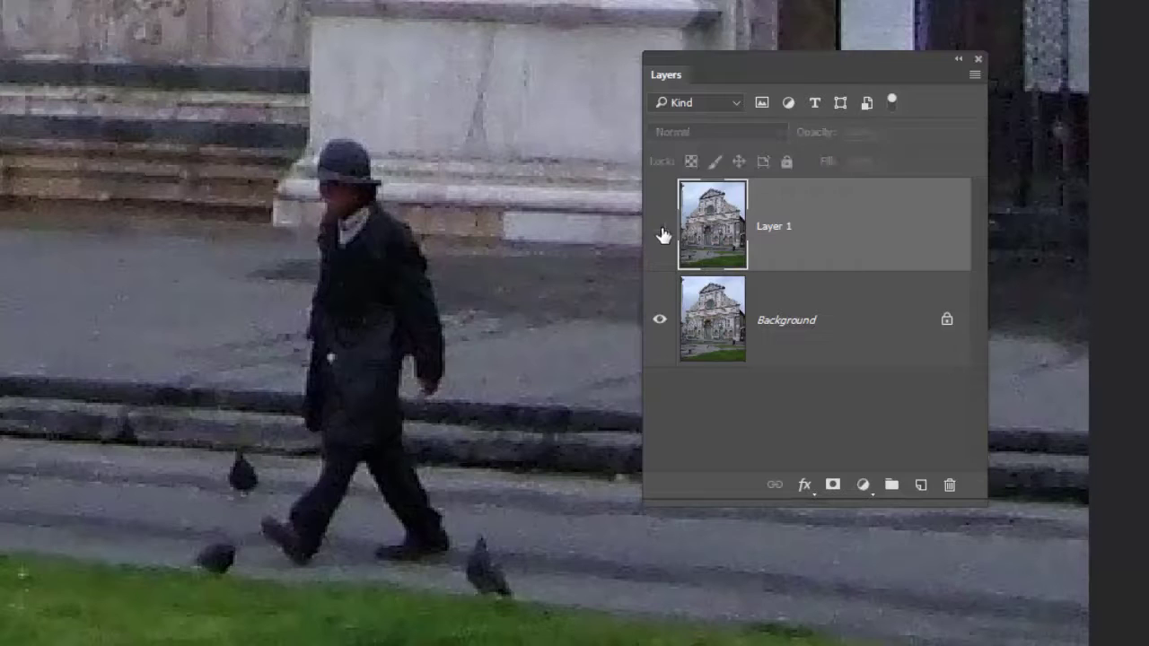
pyautogui.click(660, 229)
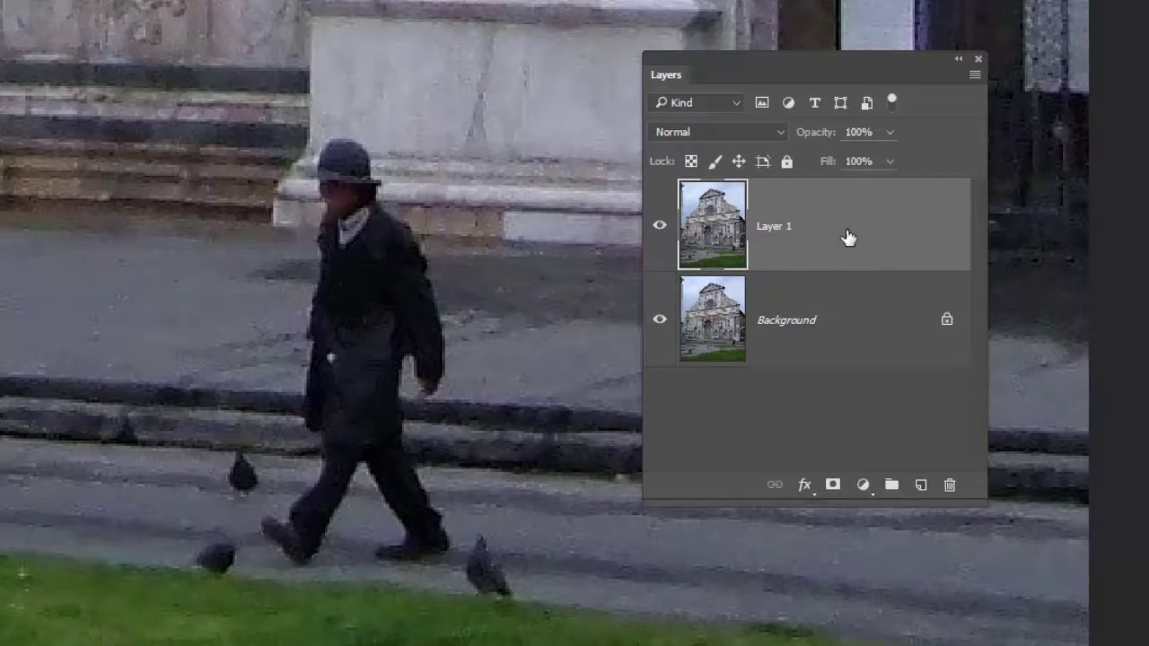
pyautogui.moveTo(815, 57); pyautogui.dragTo(788, 63)
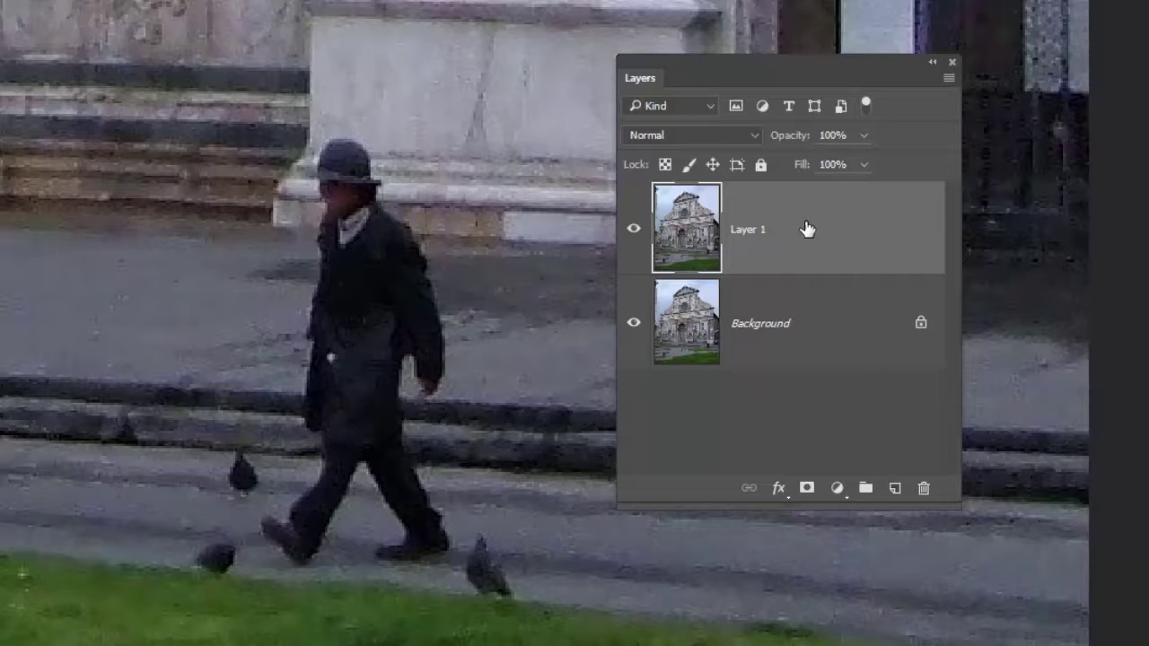
# Delete Layer 1 and add an empty layer named 'Retouch' above the Background
pyautogui.moveTo(807, 230); pyautogui.dragTo(922, 488)
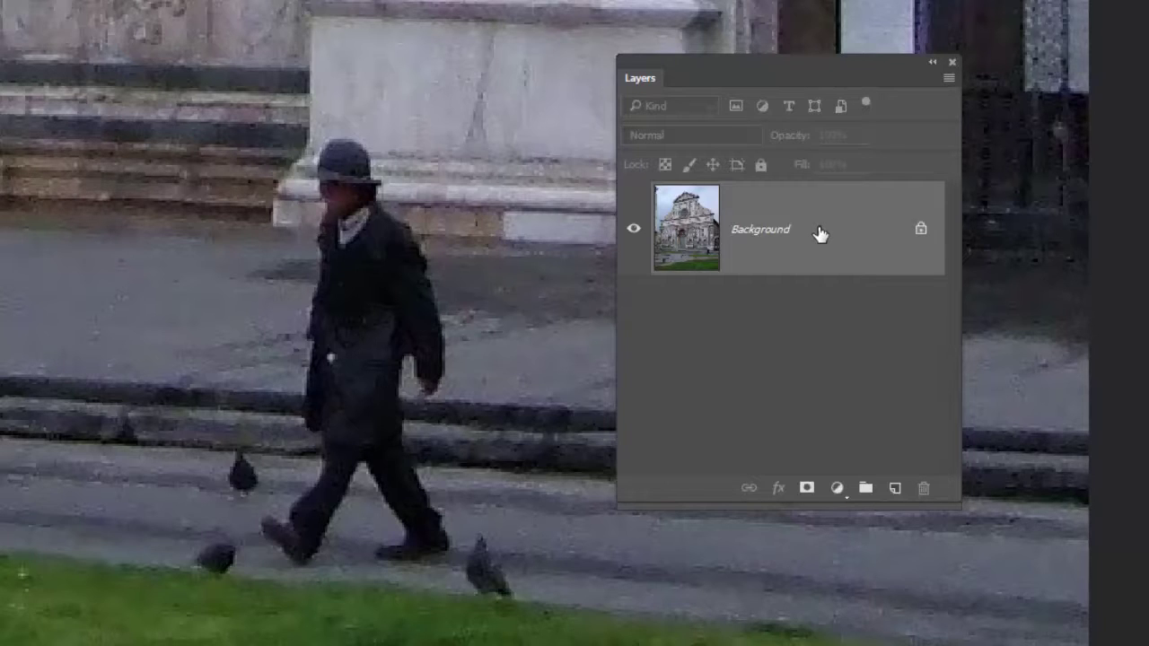
pyautogui.keyDown('alt'); pyautogui.click(895, 490); pyautogui.keyUp('alt')
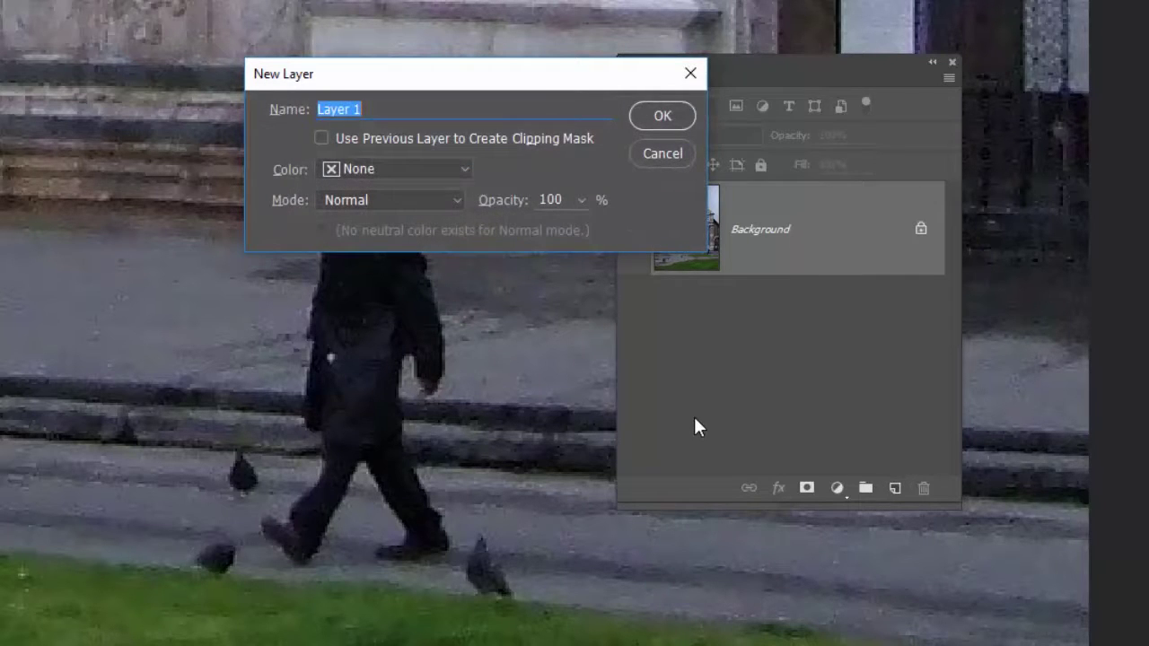
pyautogui.write('Retouch')
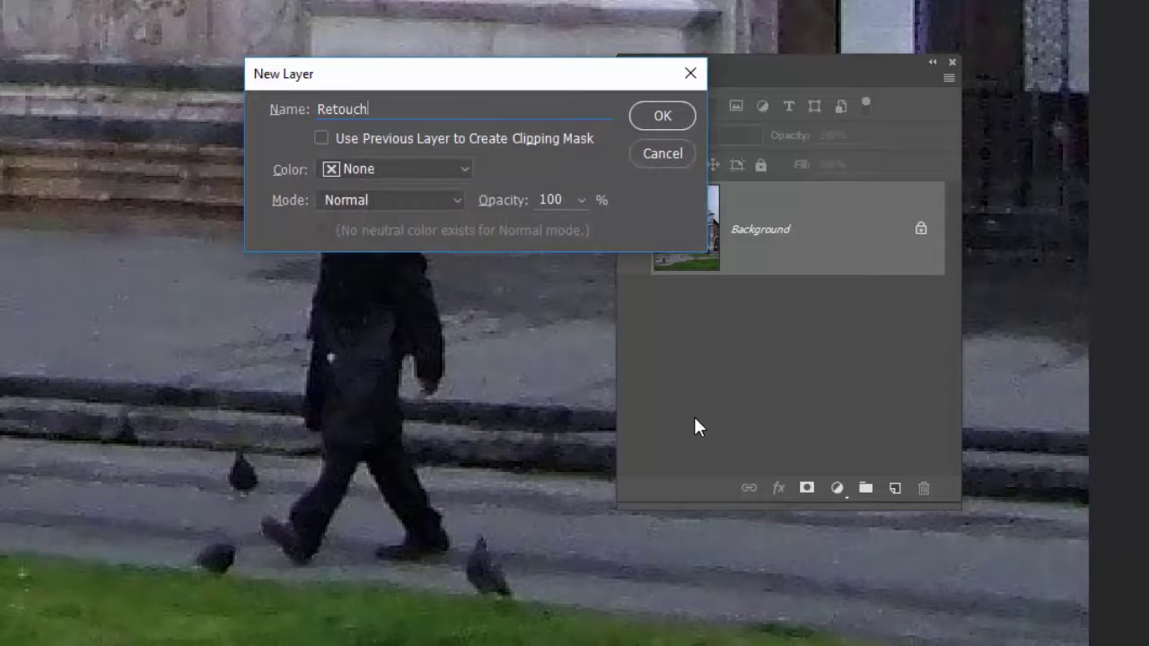
pyautogui.click(662, 116)
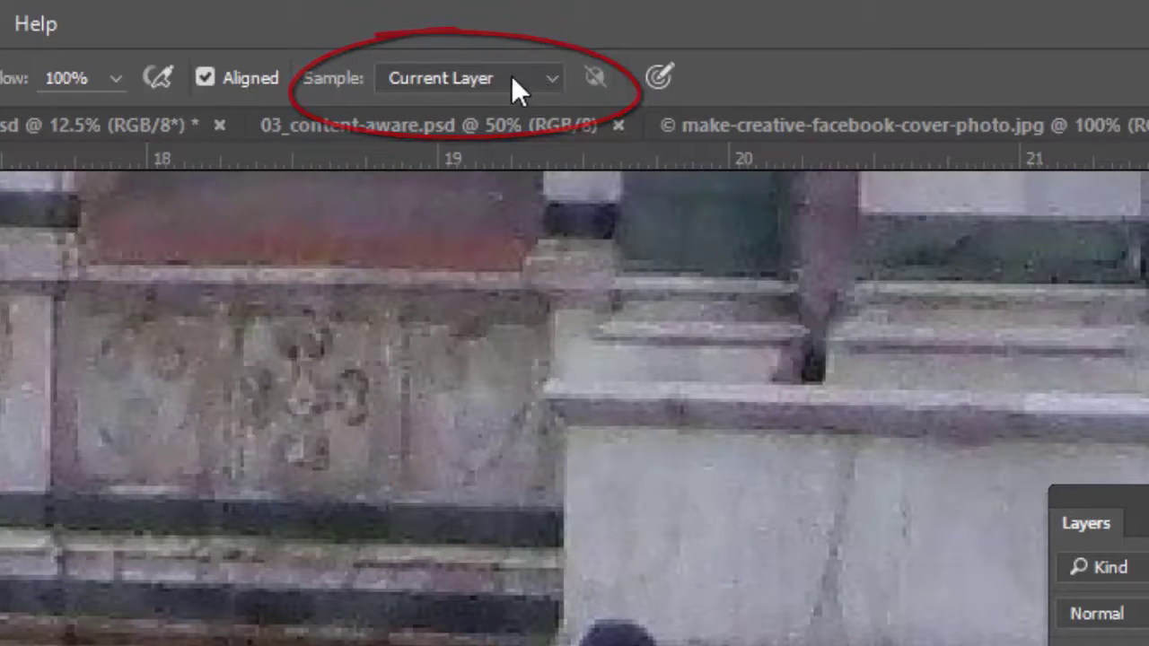
# Set Clone Stamp sampling to Current & Below and clone pavement over the man's shoulder and torso
pyautogui.click(556, 79)
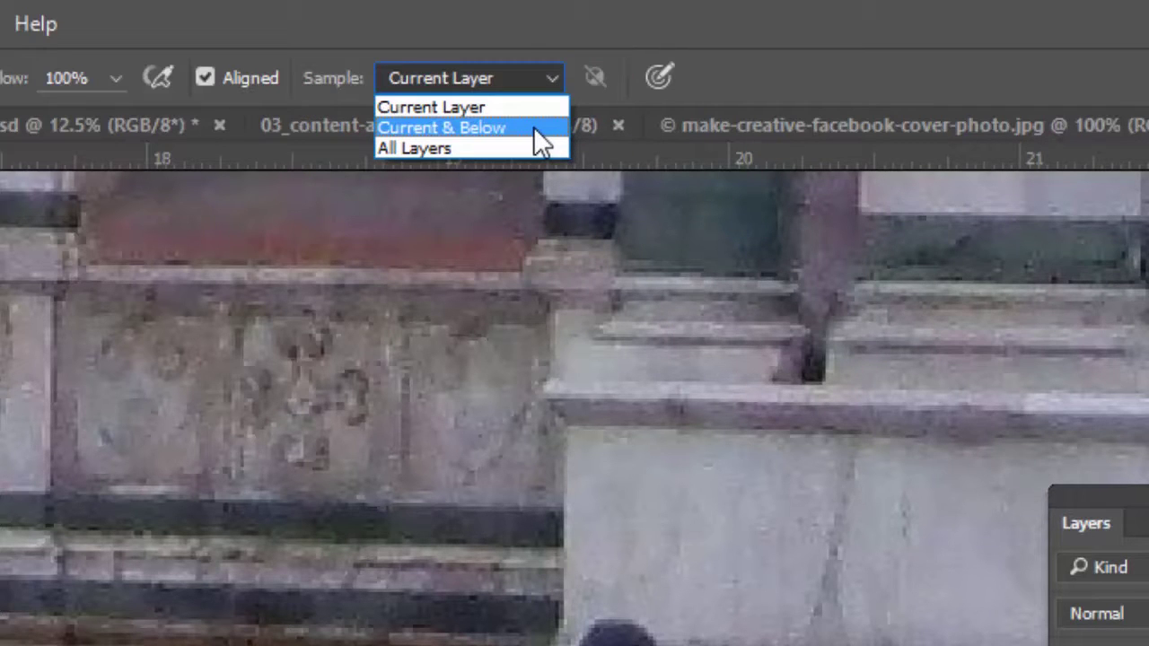
pyautogui.click(533, 127)
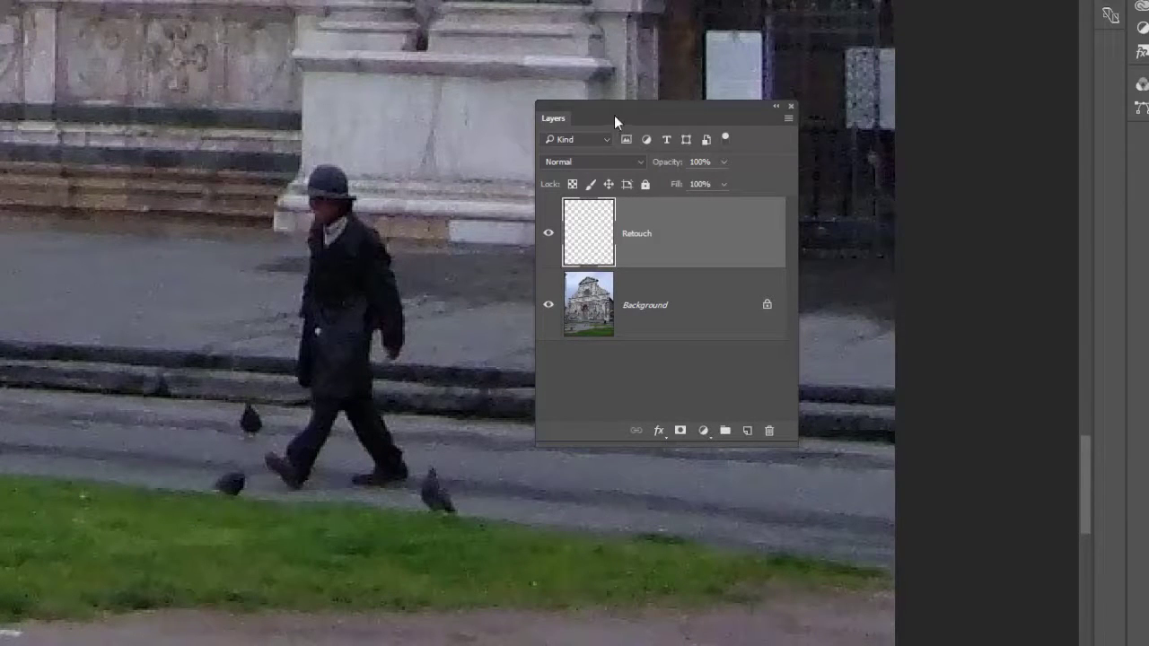
pyautogui.moveTo(615, 108); pyautogui.dragTo(652, 108)
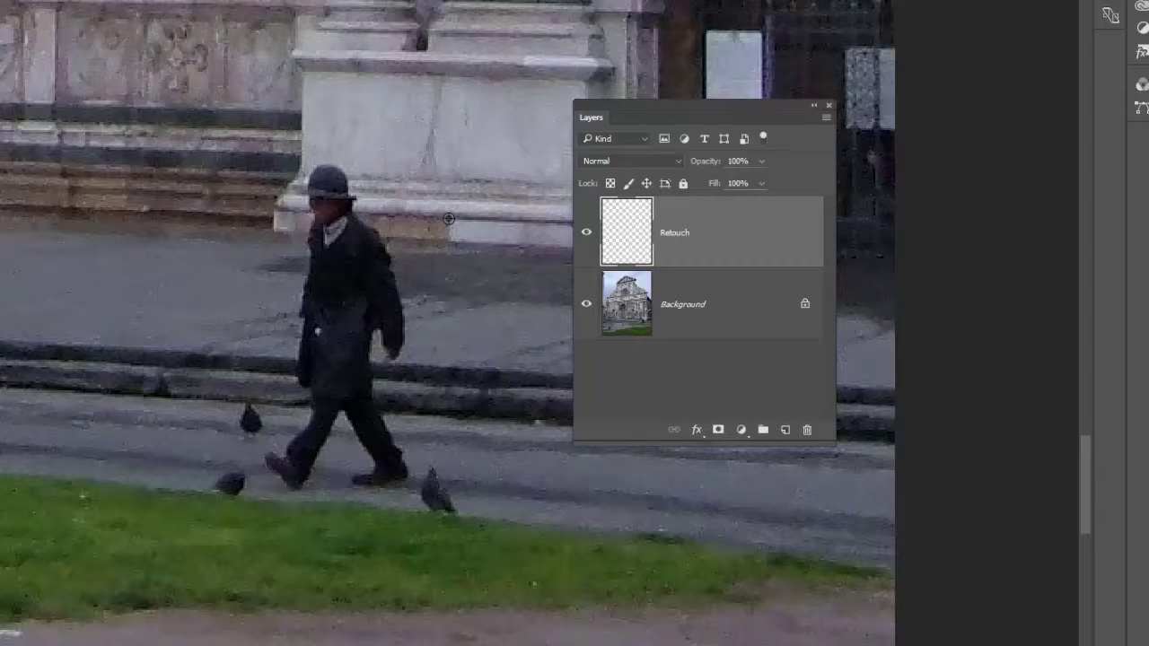
pyautogui.moveTo(449, 218)
pyautogui.mouseDown()
pyautogui.moveTo(313, 202)
pyautogui.moveTo(347, 187)
pyautogui.moveTo(326, 181)
pyautogui.moveTo(353, 180)
pyautogui.moveTo(322, 186)
pyautogui.moveTo(379, 238)
pyautogui.moveTo(358, 240)
pyautogui.moveTo(383, 257)
pyautogui.moveTo(400, 345)
pyautogui.moveTo(353, 252)
pyautogui.moveTo(318, 236)
pyautogui.mouseUp()
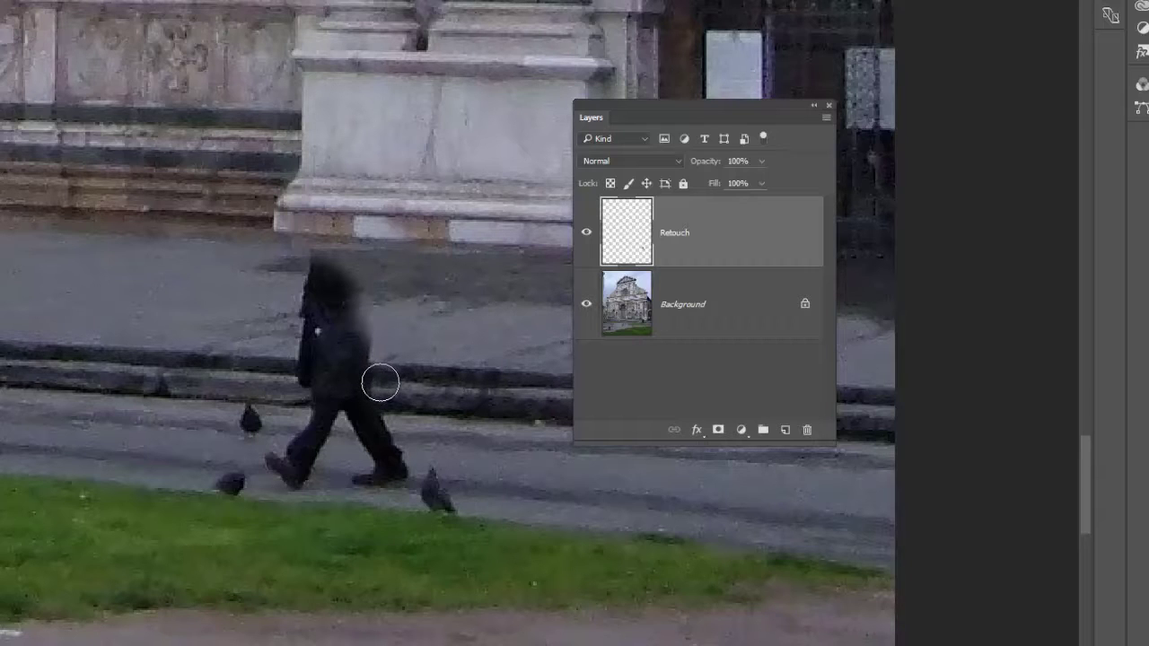
pyautogui.moveTo(378, 371)
pyautogui.mouseDown()
pyautogui.moveTo(307, 365)
pyautogui.moveTo(378, 365)
pyautogui.moveTo(302, 343)
pyautogui.moveTo(350, 326)
pyautogui.moveTo(340, 312)
pyautogui.moveTo(381, 315)
pyautogui.moveTo(373, 322)
pyautogui.moveTo(325, 291)
pyautogui.mouseUp()
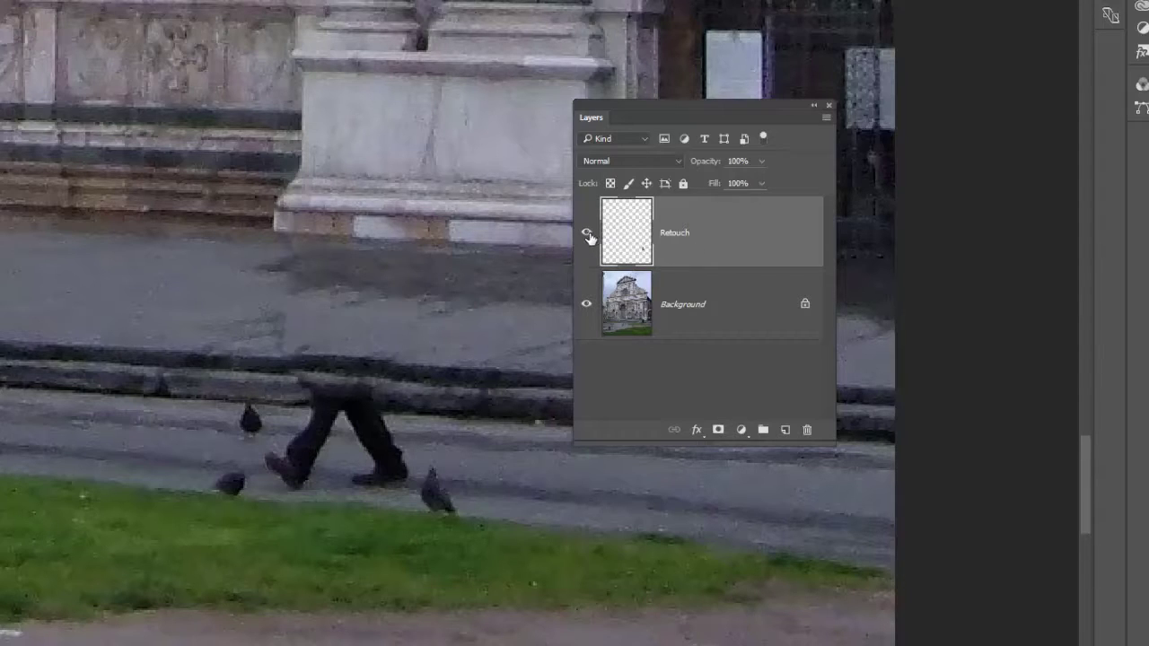
# Toggle Background and Retouch visibility to compare, then erase the cloned patch from Retouch
pyautogui.click(587, 307)
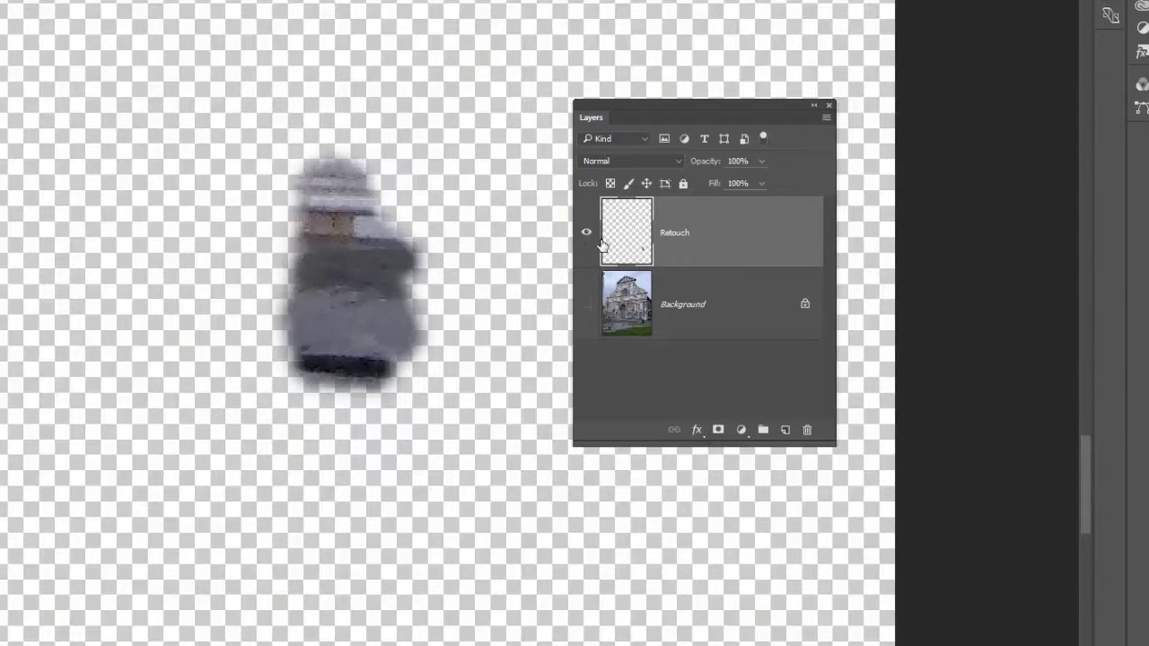
pyautogui.click(586, 306)
pyautogui.click(585, 233)
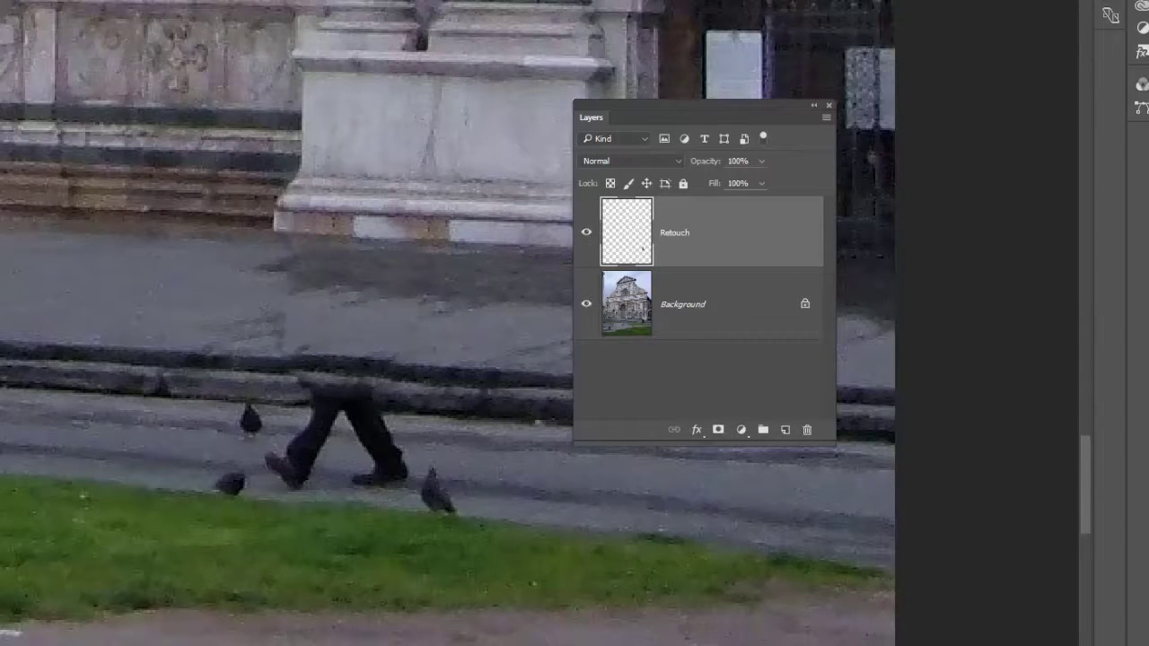
pyautogui.moveTo(256, 202)
pyautogui.mouseDown()
pyautogui.moveTo(314, 208)
pyautogui.moveTo(327, 246)
pyautogui.moveTo(289, 296)
pyautogui.moveTo(300, 324)
pyautogui.moveTo(376, 352)
pyautogui.moveTo(305, 328)
pyautogui.mouseUp()
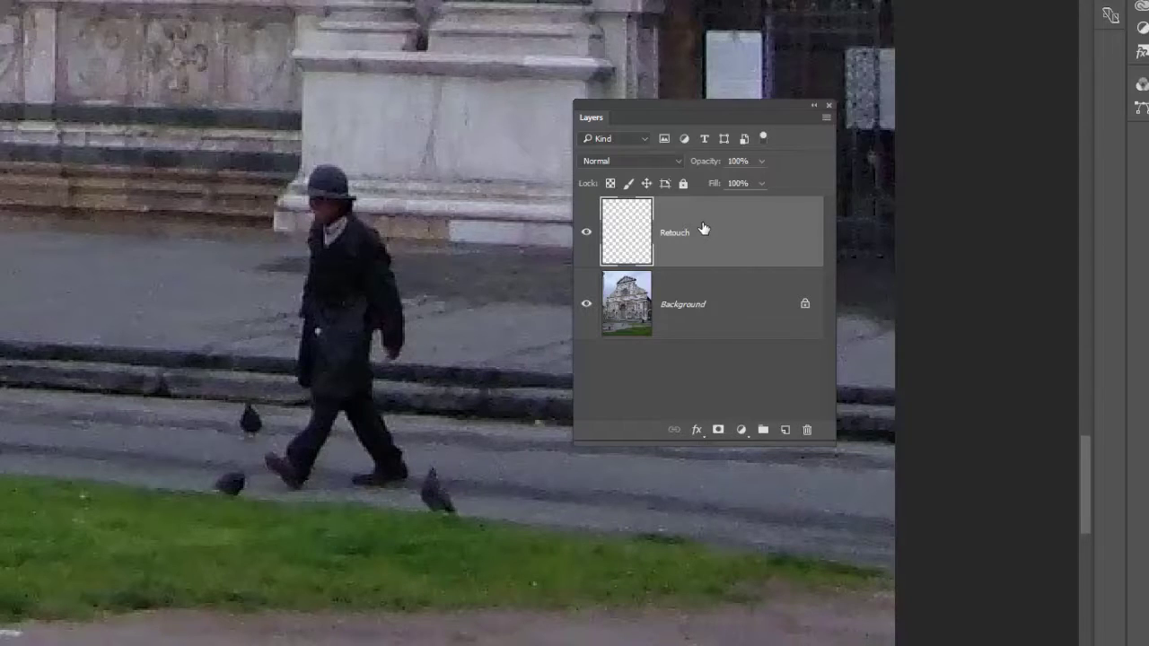
# Switch to remove-objects-fix-flaws.psd and bring the signpost and power line into view
pyautogui.hotkey('ctrl', '0')
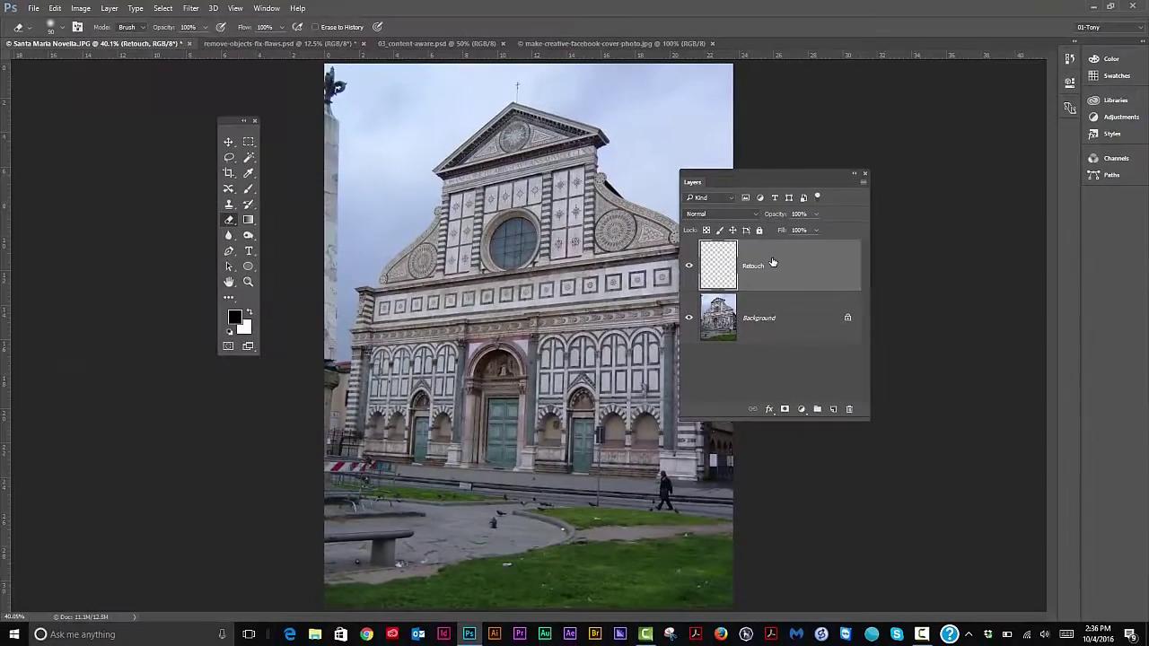
pyautogui.click(278, 43)
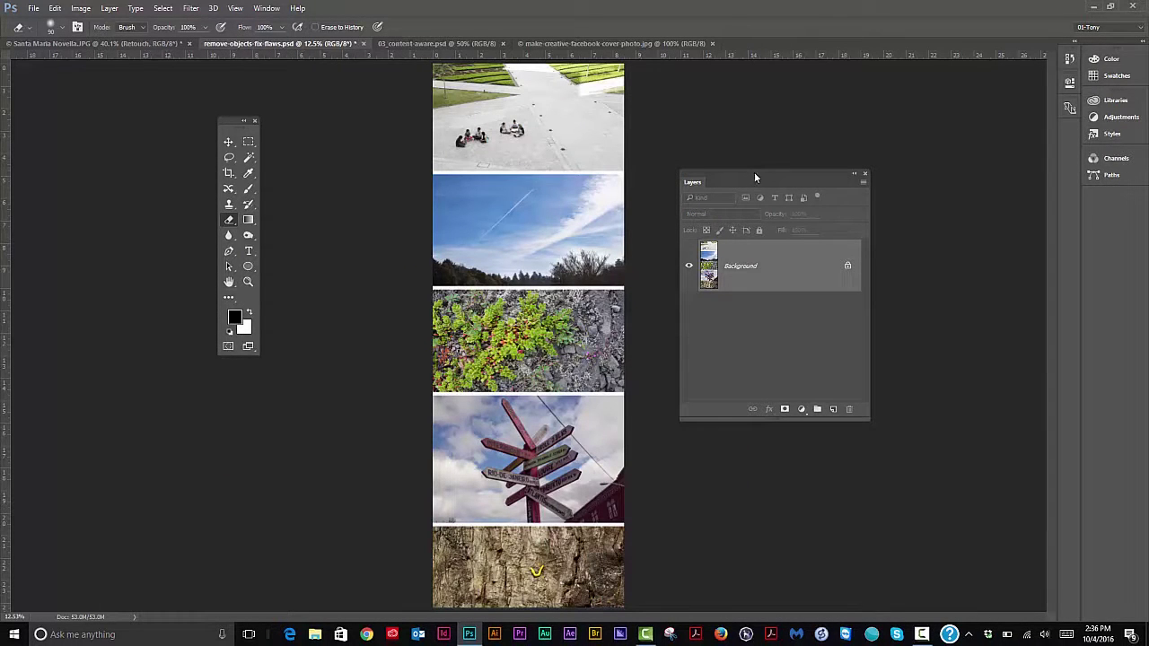
pyautogui.moveTo(754, 177); pyautogui.dragTo(751, 144)
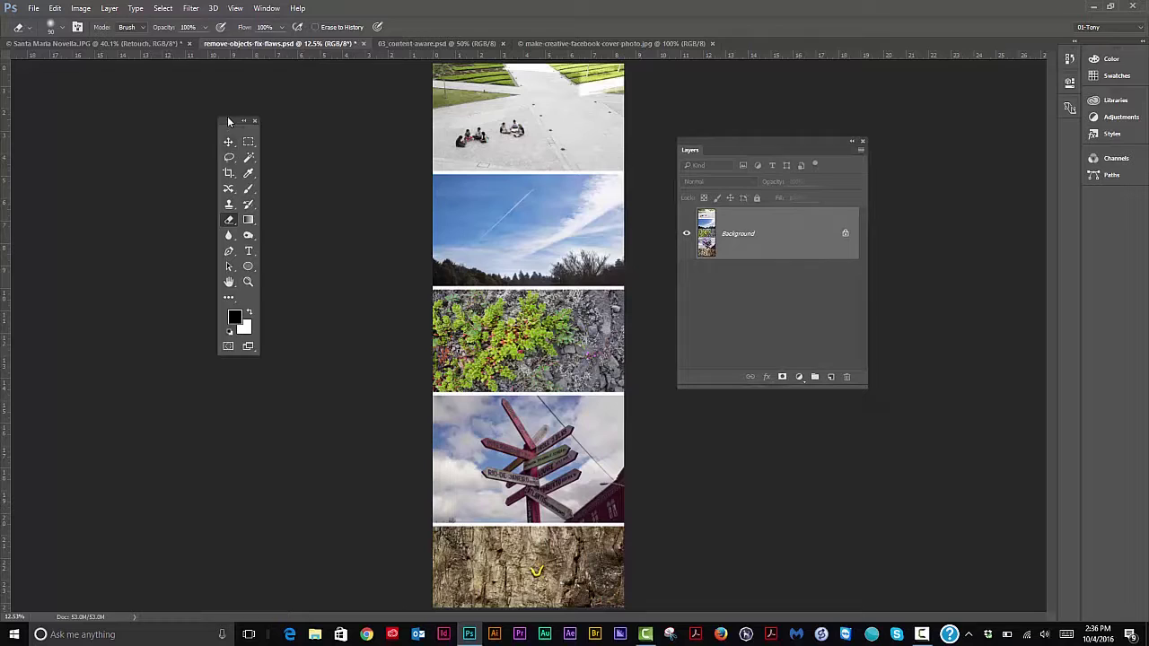
pyautogui.moveTo(229, 121); pyautogui.dragTo(281, 110)
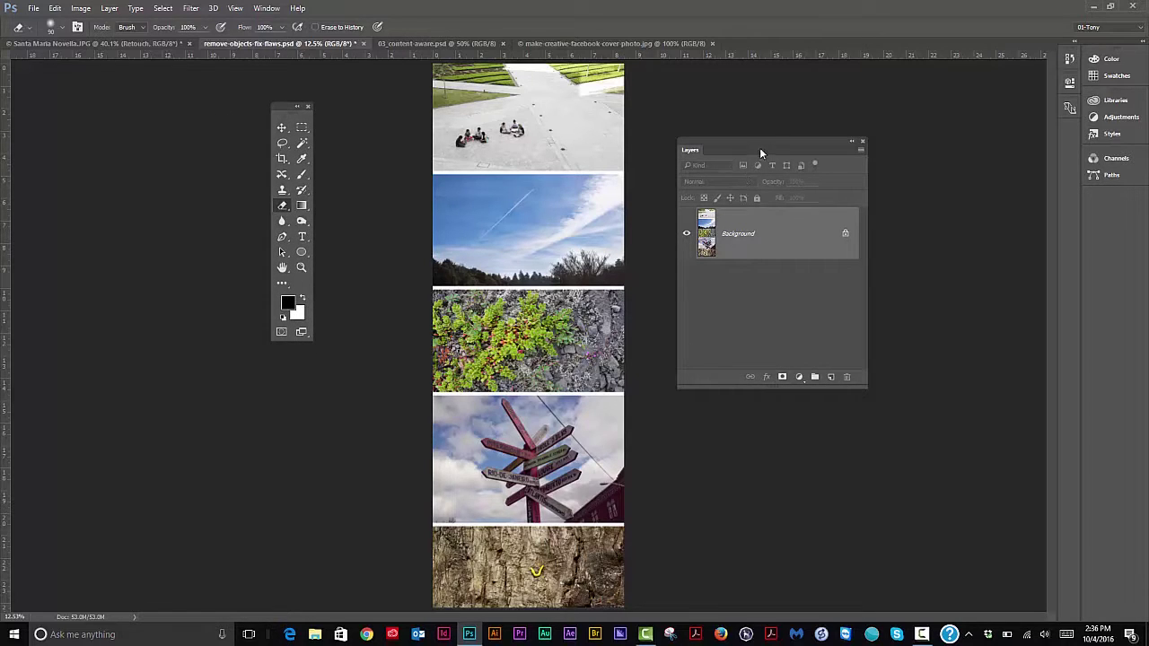
pyautogui.moveTo(764, 145); pyautogui.dragTo(766, 163)
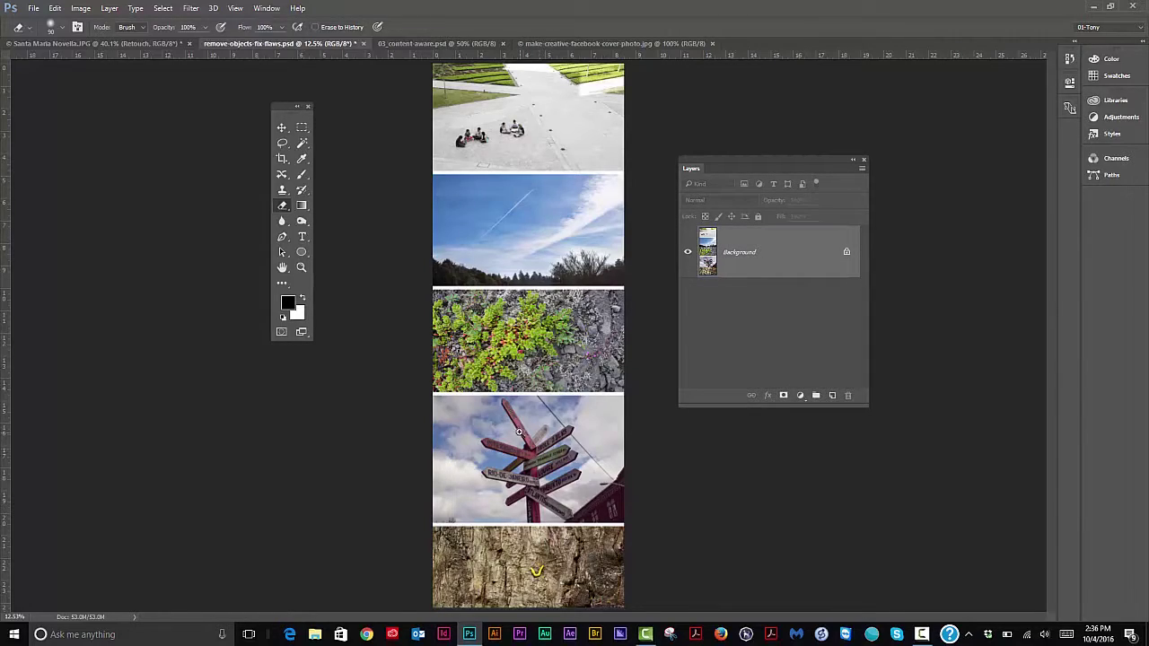
pyautogui.scroll(6, 528, 432)
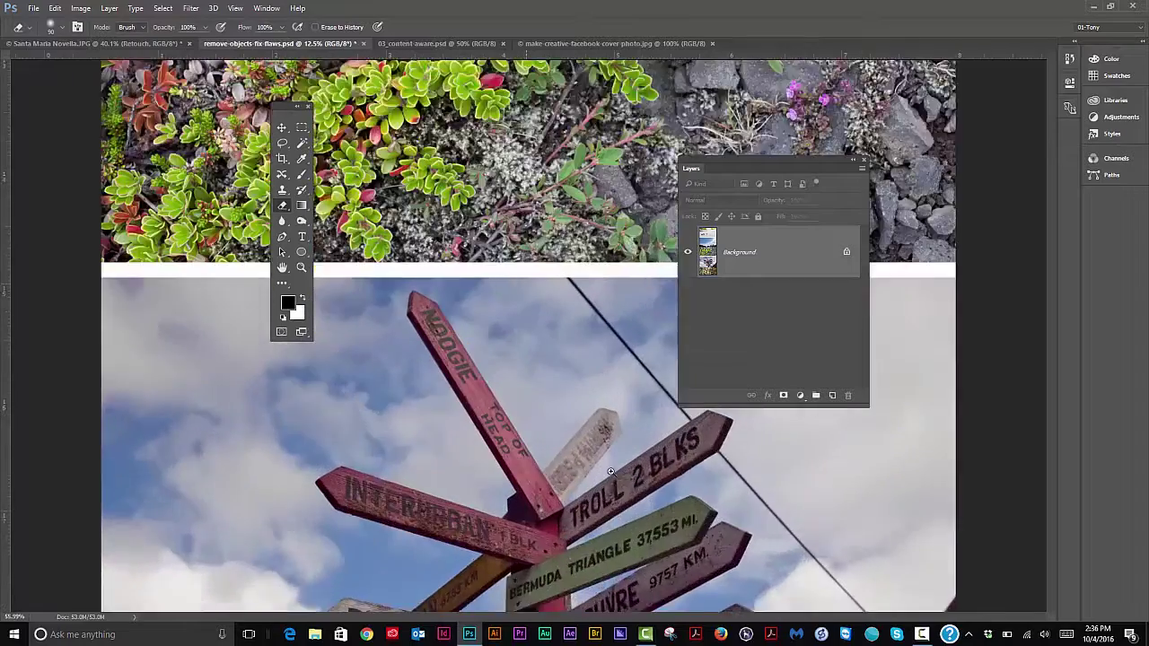
pyautogui.scroll(-1, 649, 493)
pyautogui.moveTo(649, 493); pyautogui.dragTo(421, 307)
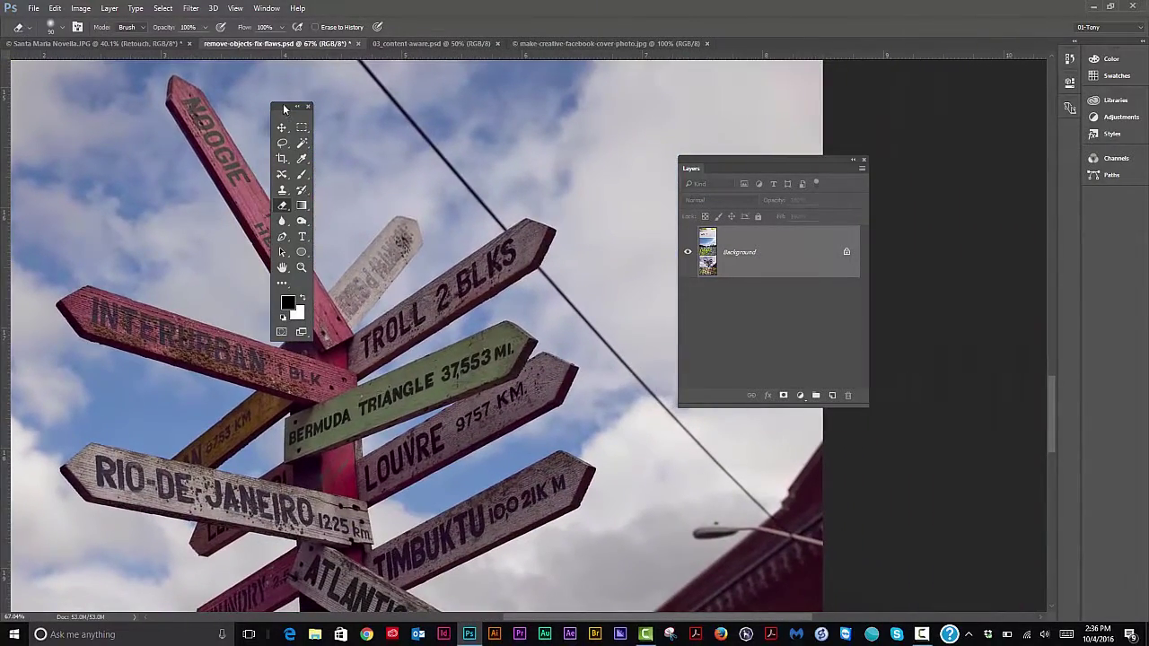
pyautogui.moveTo(288, 106); pyautogui.dragTo(108, 117)
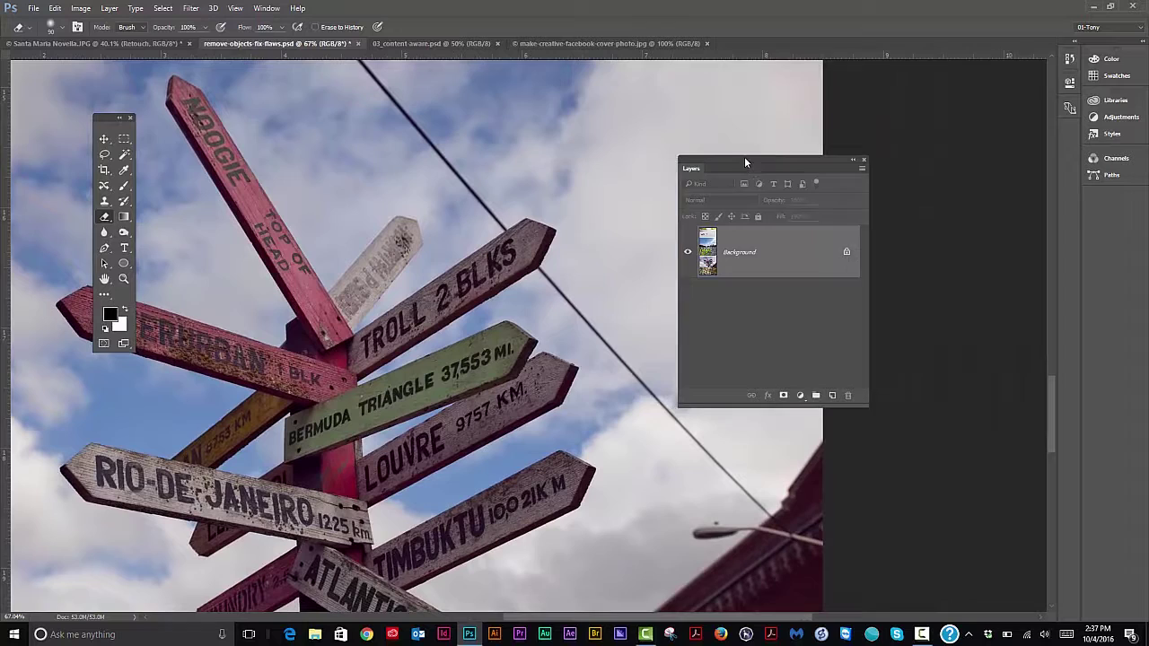
pyautogui.moveTo(745, 158); pyautogui.dragTo(732, 140)
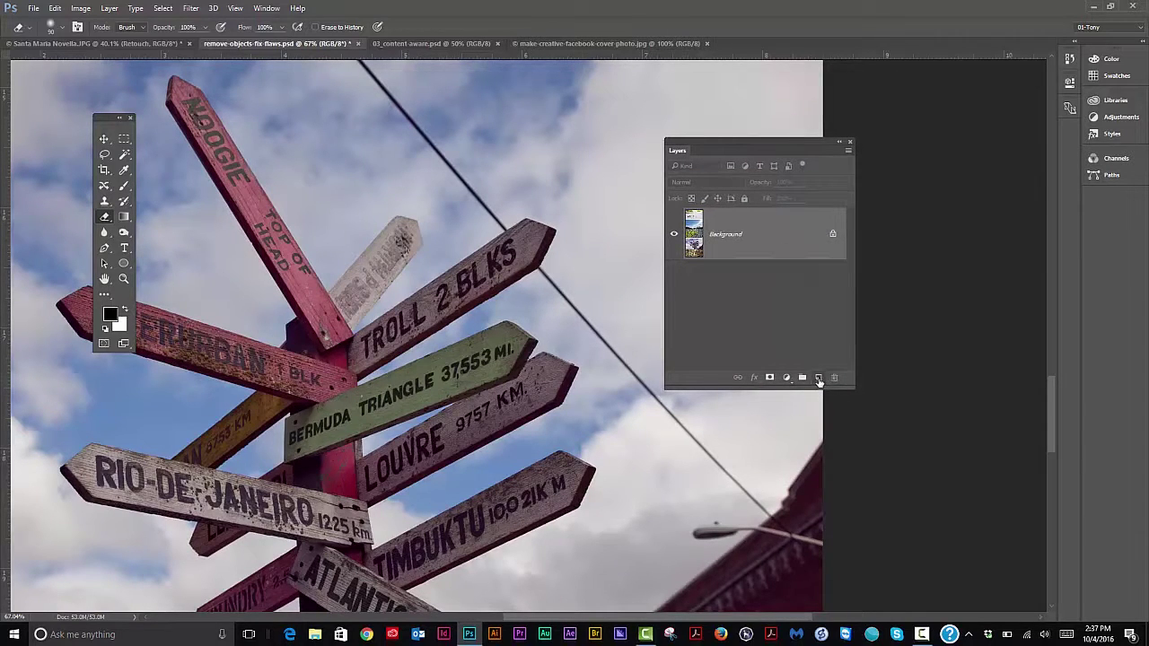
# Add an empty Layer 1, heal over the cable with the Spot Healing Brush, and enable Sample All Layers
pyautogui.click(819, 378)
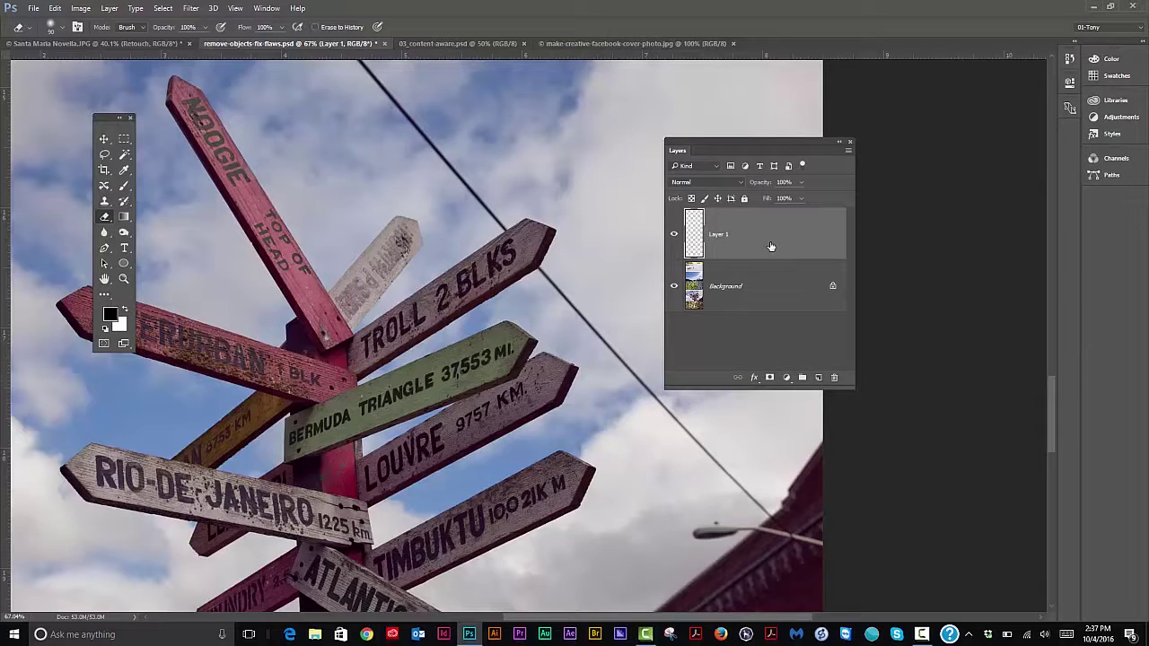
pyautogui.click(110, 208)
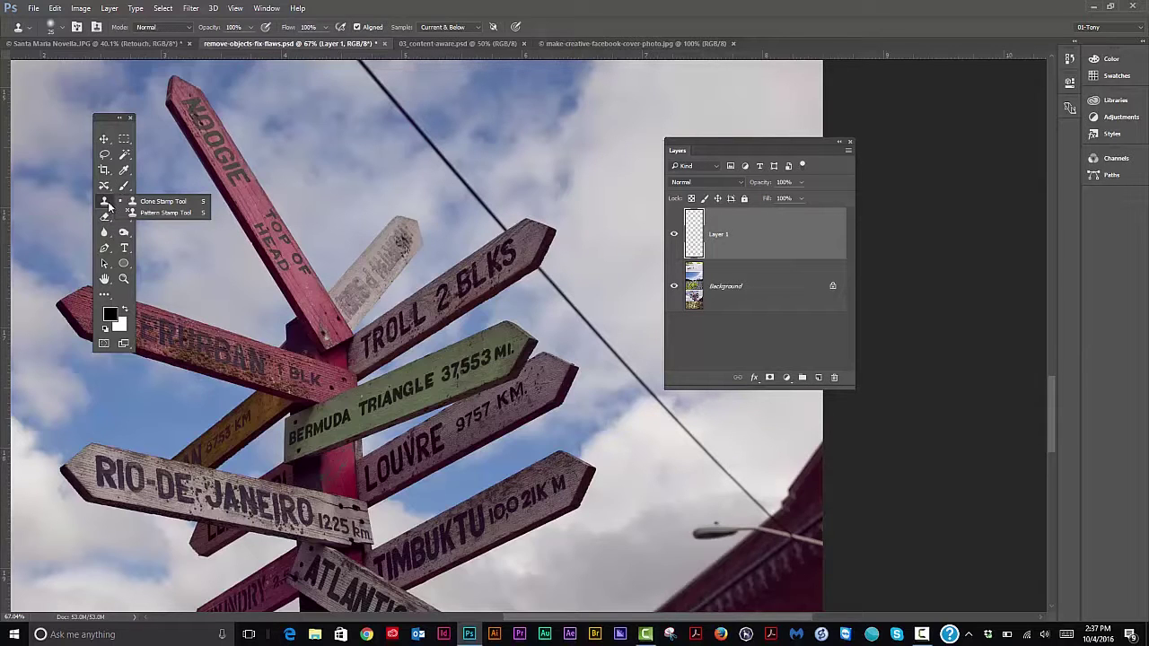
pyautogui.click(109, 189)
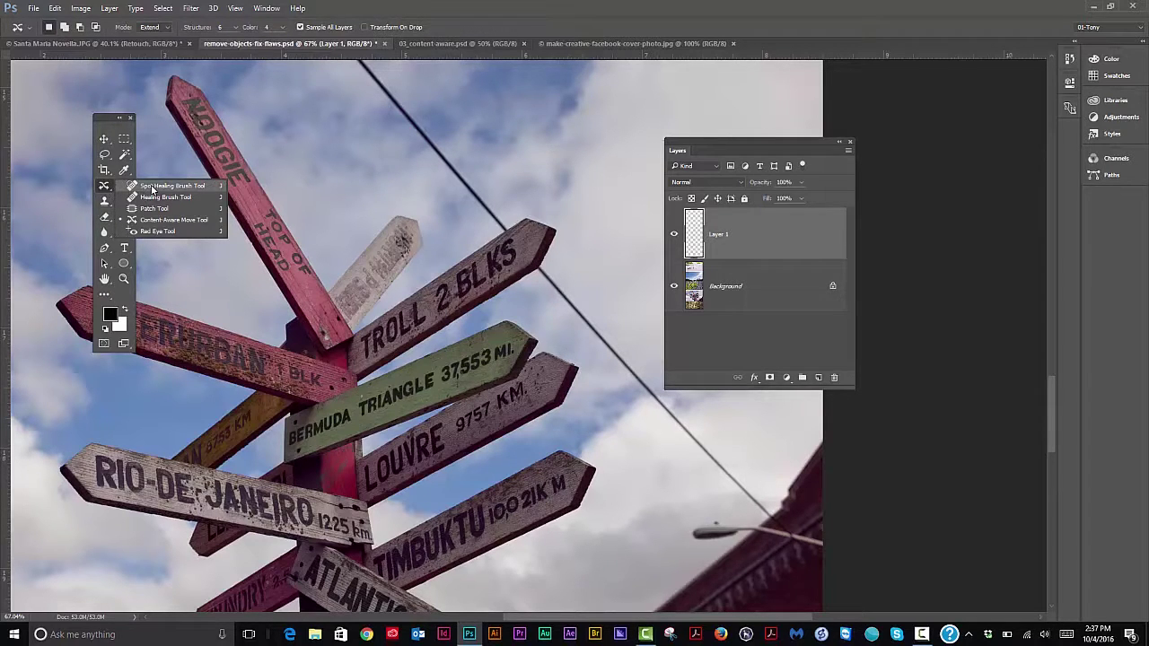
pyautogui.click(151, 189)
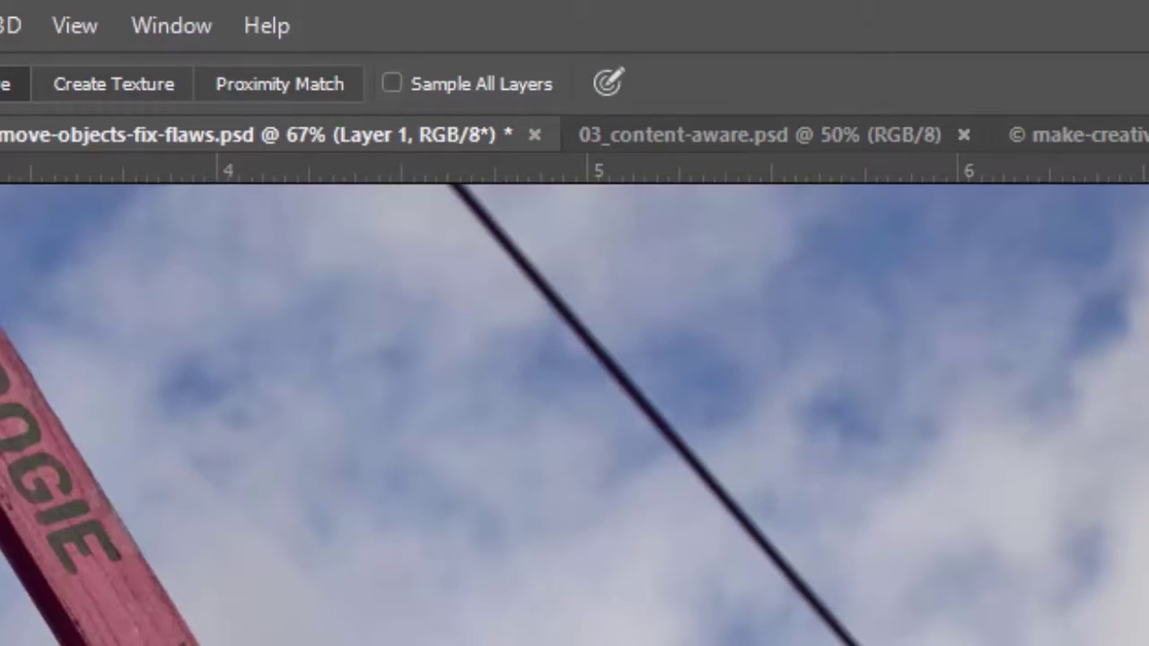
pyautogui.moveTo(449, 205)
pyautogui.mouseDown()
pyautogui.moveTo(550, 299)
pyautogui.moveTo(673, 445)
pyautogui.mouseUp()
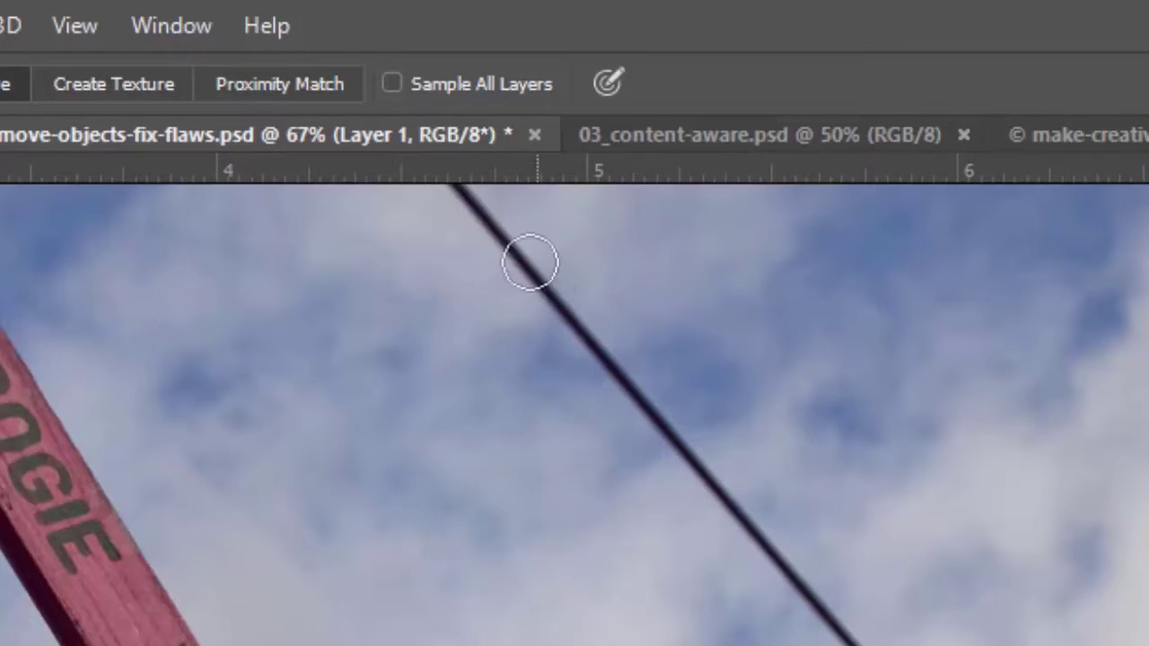
pyautogui.moveTo(458, 191)
pyautogui.mouseDown()
pyautogui.moveTo(602, 379)
pyautogui.moveTo(686, 460)
pyautogui.mouseUp()
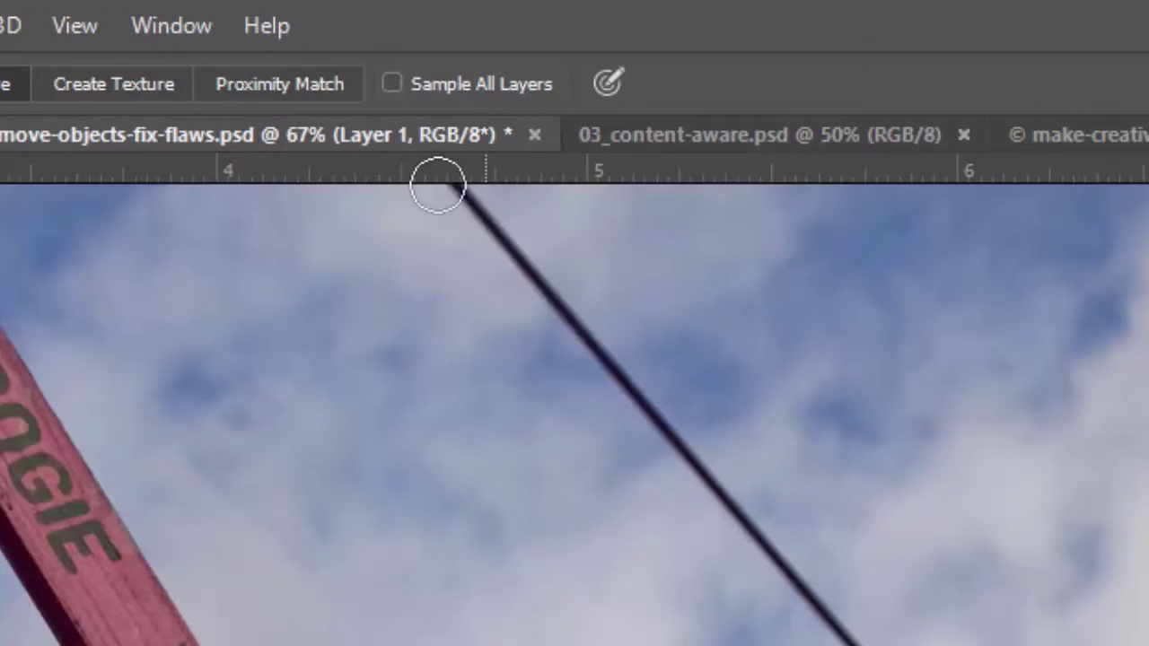
pyautogui.click(394, 83)
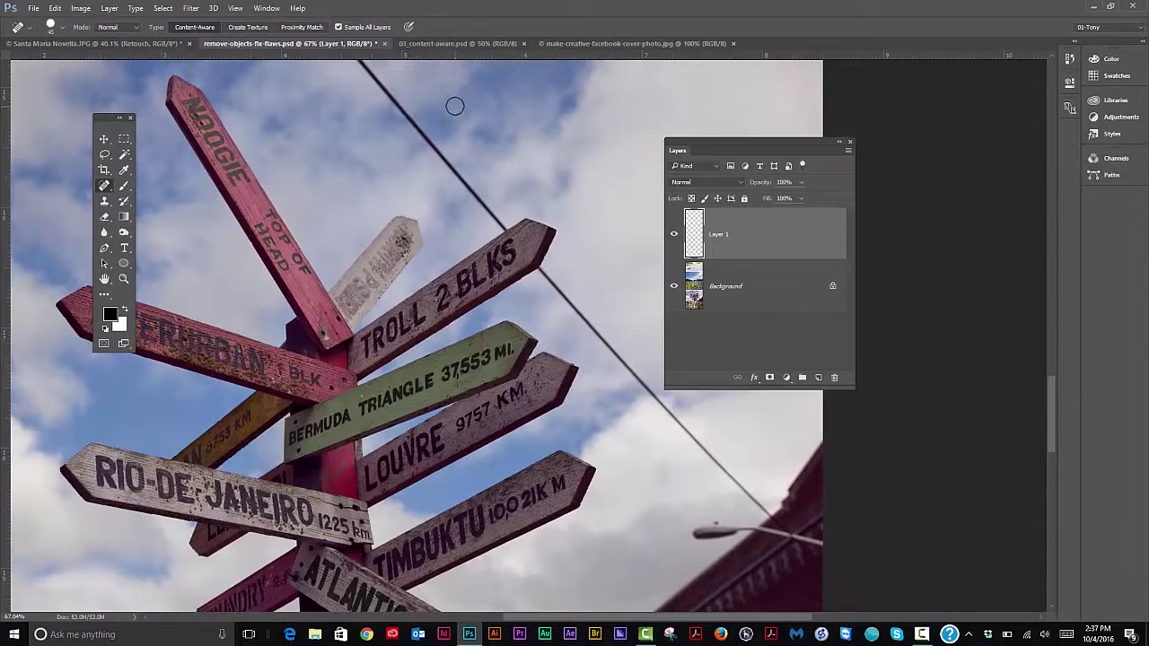
# Soften the Spot Healing Brush hardness to 76%
pyautogui.rightClick(453, 106)
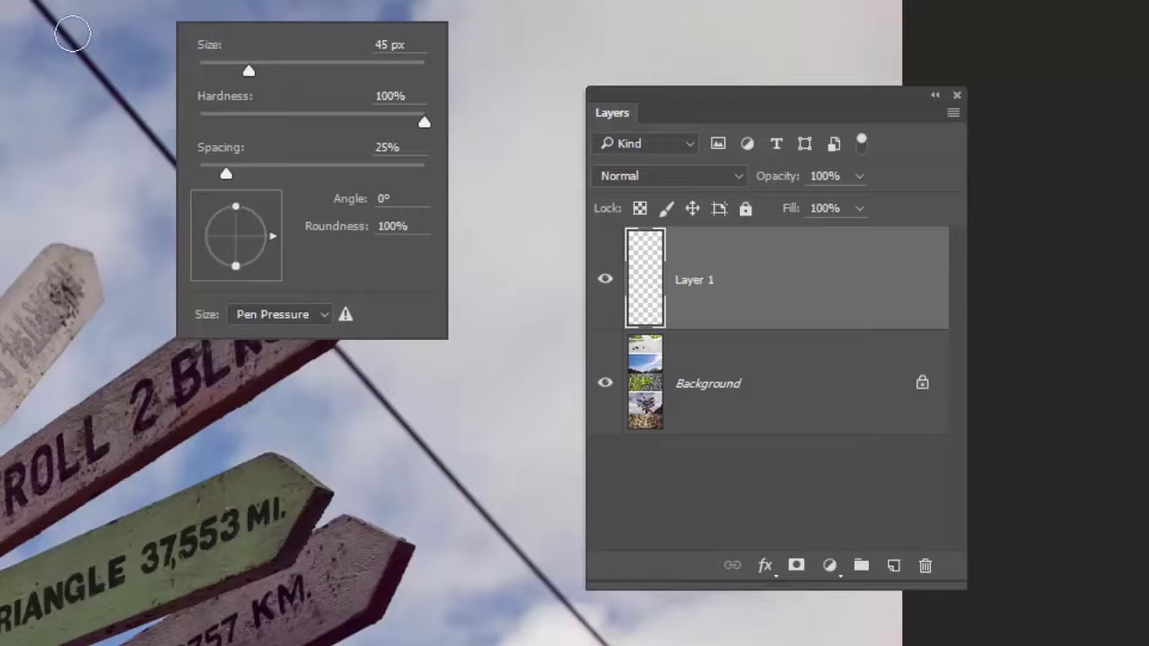
pyautogui.press('Return')
pyautogui.rightClick(68, 48)
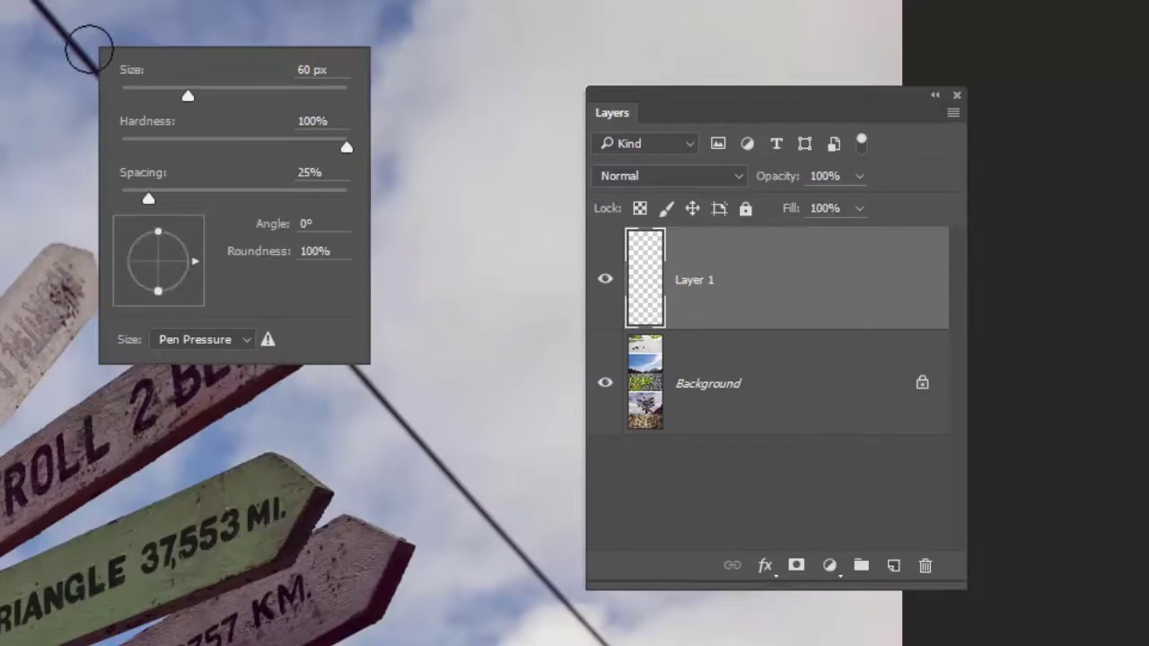
pyautogui.moveTo(346, 149); pyautogui.dragTo(282, 153)
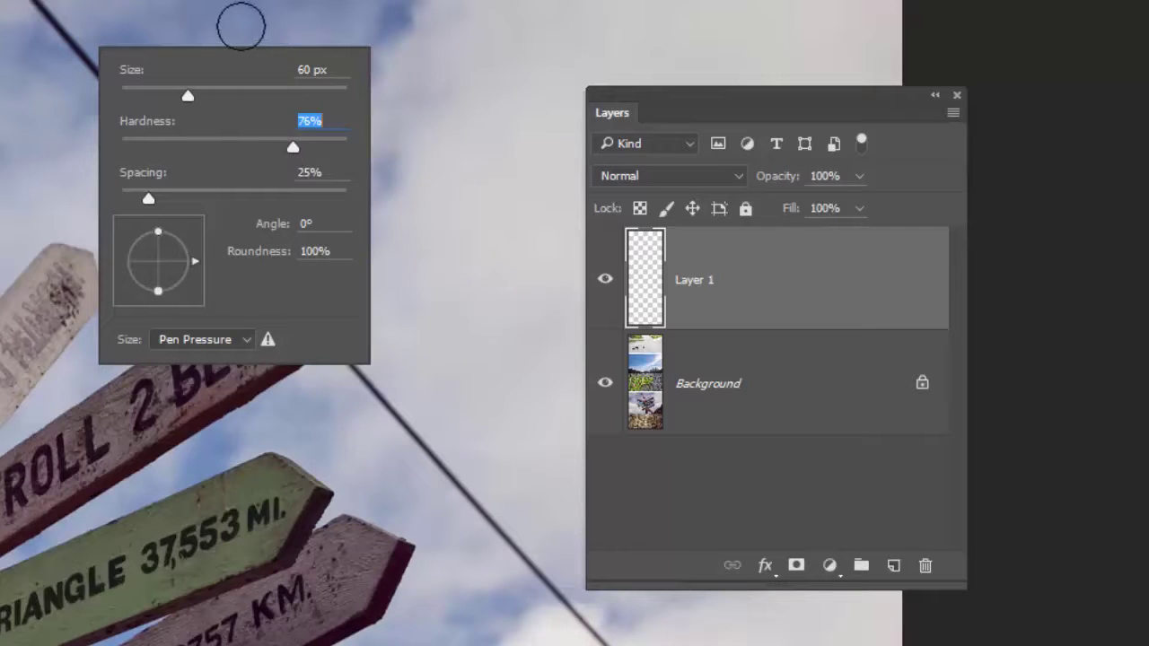
pyautogui.press('Return')
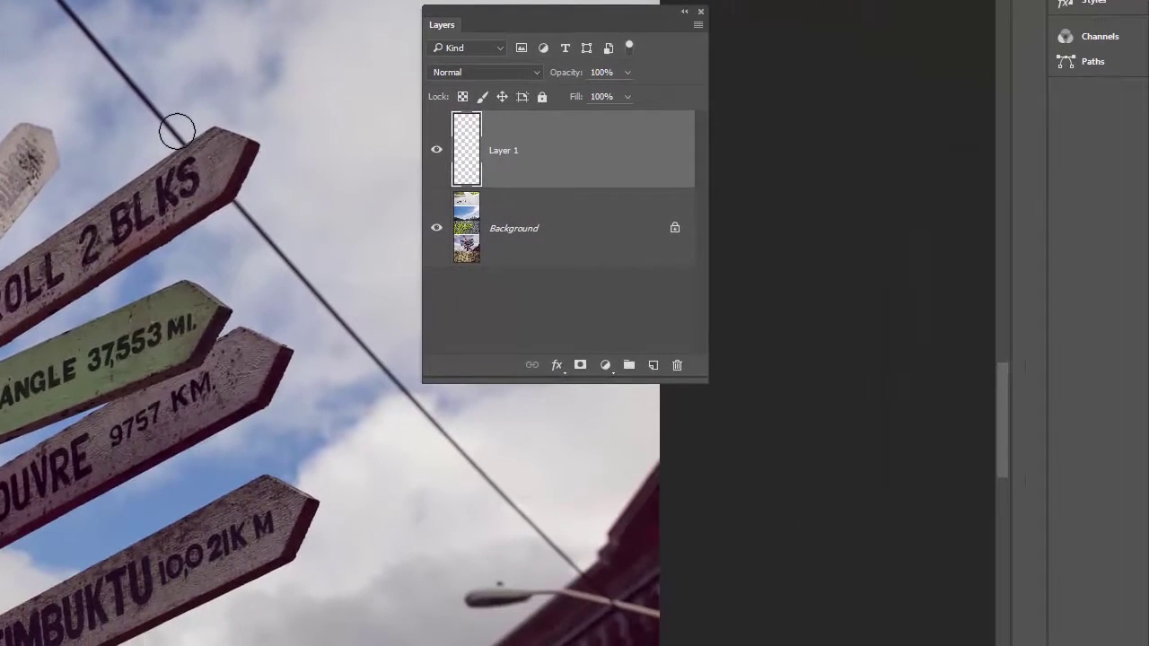
# Try healing strokes along the wire, sign tip and sky, undoing each one
pyautogui.keyDown('shift'); pyautogui.click(259, 258); pyautogui.keyUp('shift')
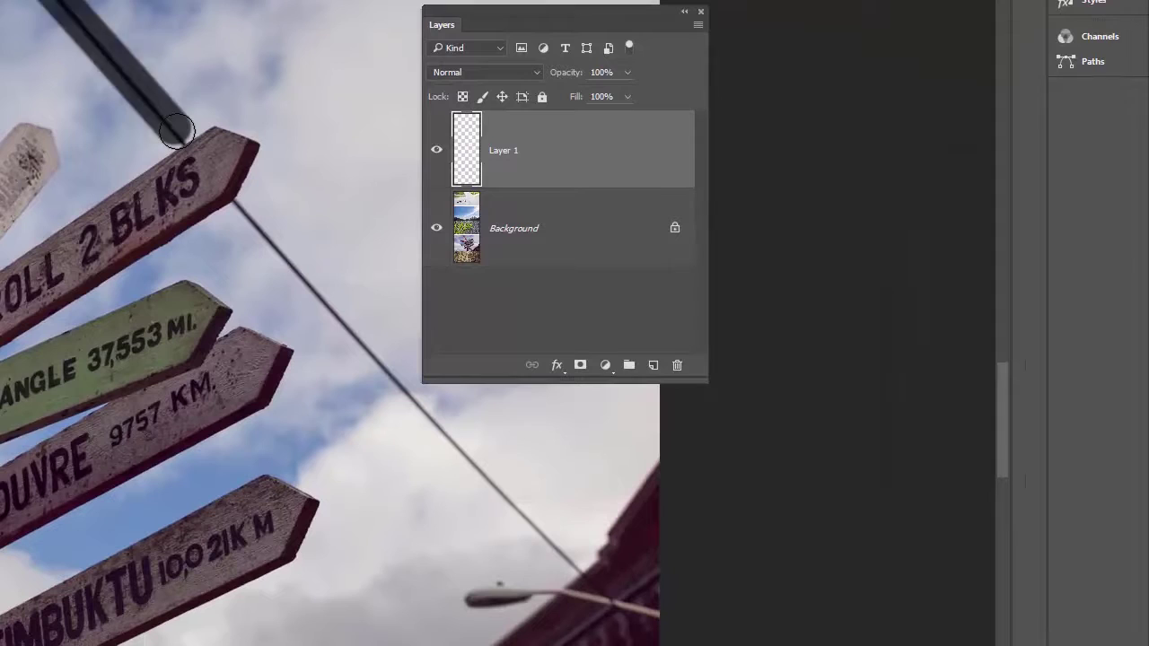
pyautogui.hotkey('ctrl', 'z')
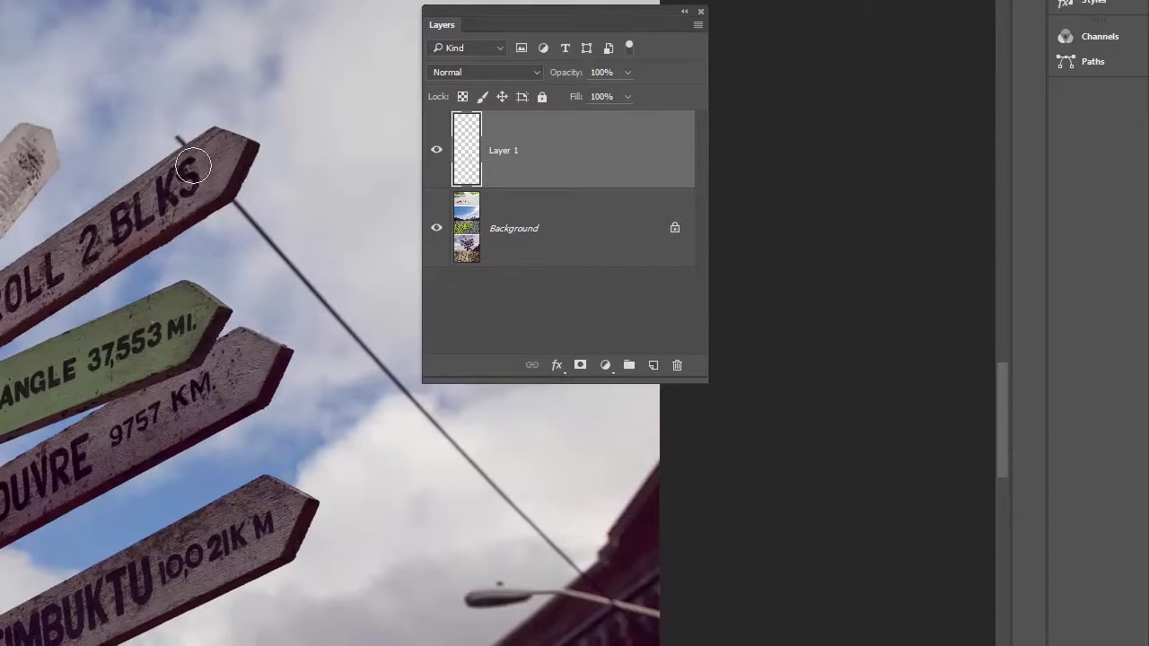
pyautogui.click(170, 129)
pyautogui.hotkey('ctrl', 'z')
pyautogui.moveTo(137, 55); pyautogui.dragTo(160, 88)
pyautogui.hotkey('ctrl', 'z')
pyautogui.click(241, 214)
pyautogui.hotkey('ctrl', 'z')
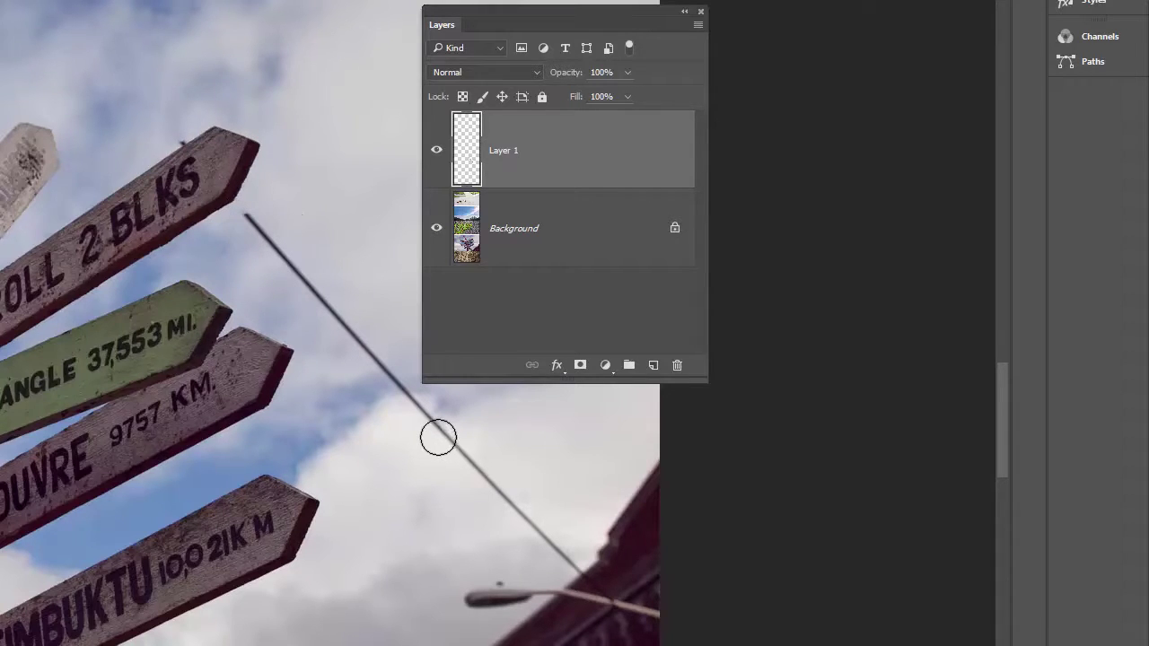
# Set brush hardness back to 100% and heal the wire in one straight line from the sign
pyautogui.click(107, 2)
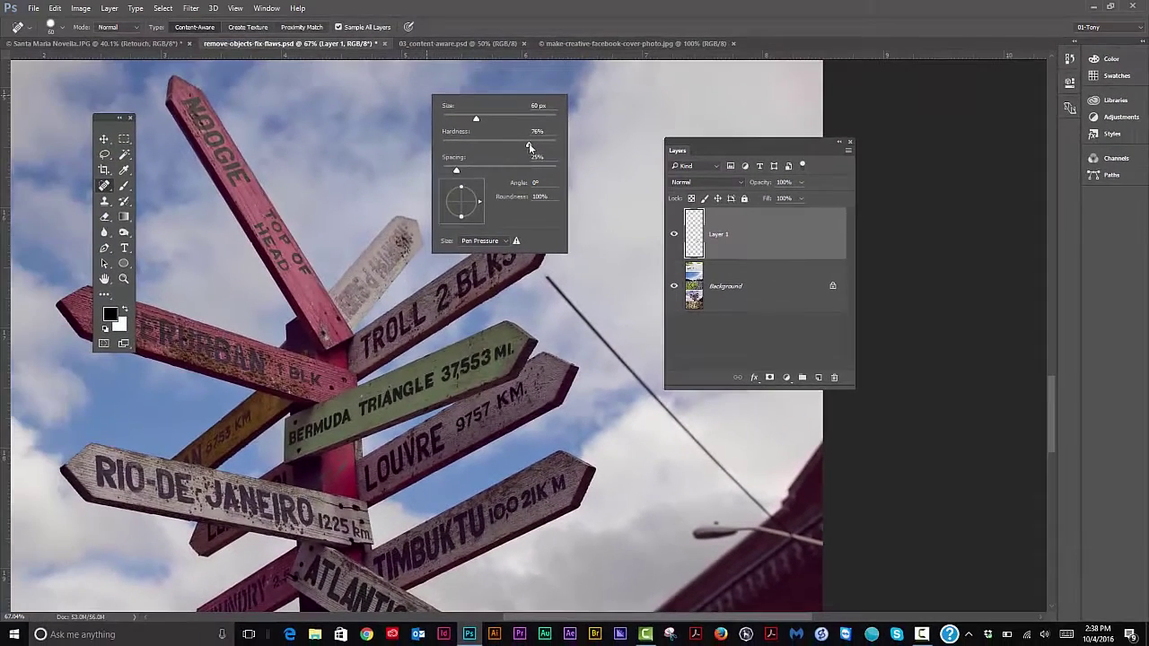
pyautogui.moveTo(218, 15); pyautogui.dragTo(296, 16)
pyautogui.click(619, 200)
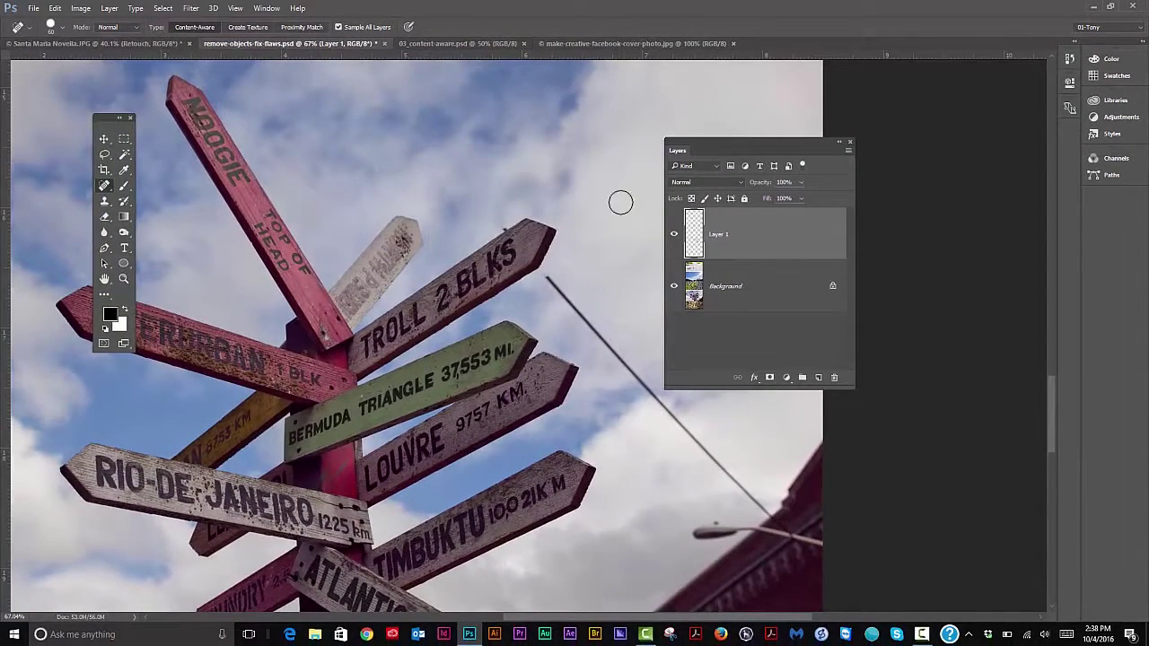
pyautogui.click(548, 280)
pyautogui.keyDown('shift'); pyautogui.click(759, 505); pyautogui.keyUp('shift')
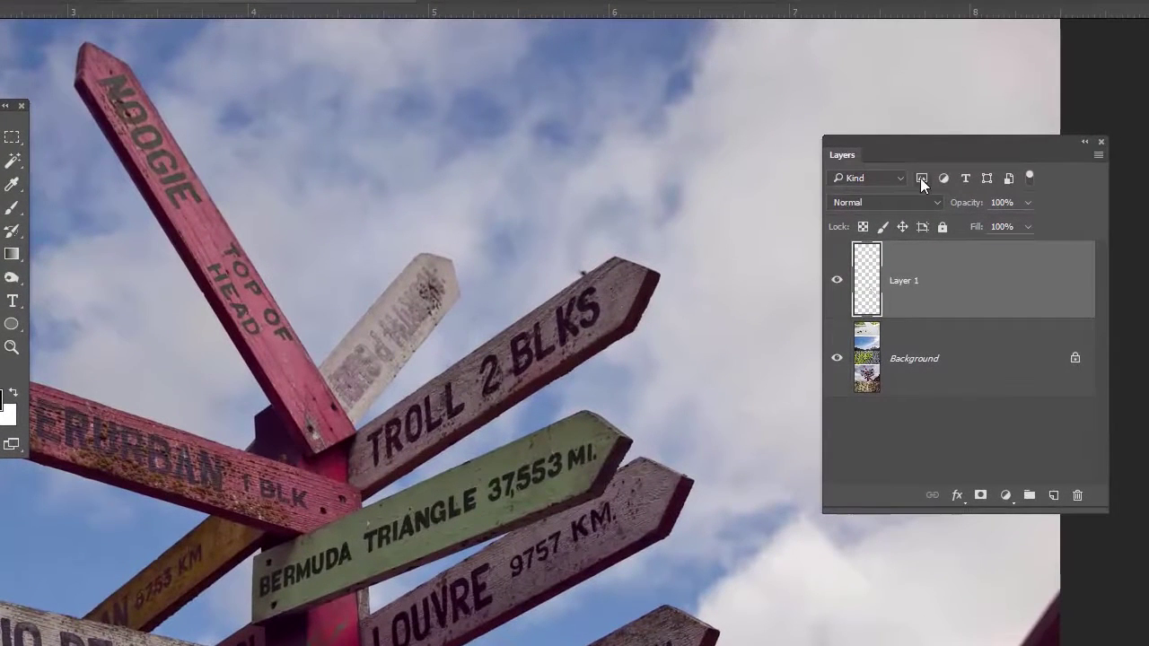
pyautogui.moveTo(789, 139); pyautogui.dragTo(728, 80)
pyautogui.moveTo(853, 59); pyautogui.dragTo(844, 53)
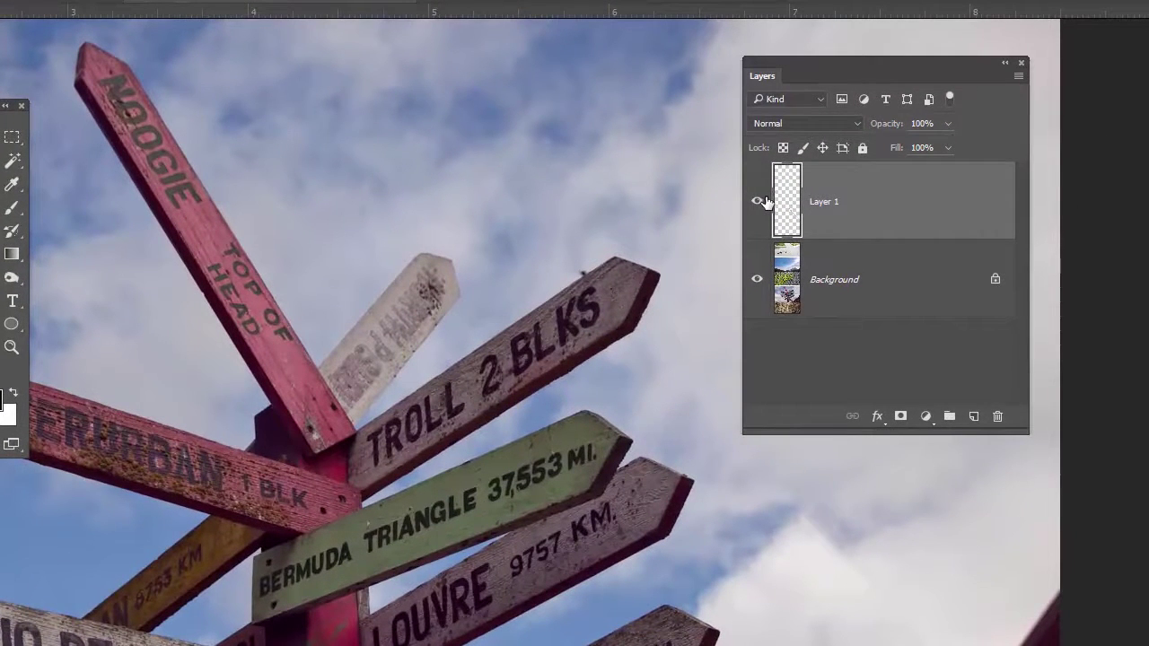
pyautogui.click(757, 204)
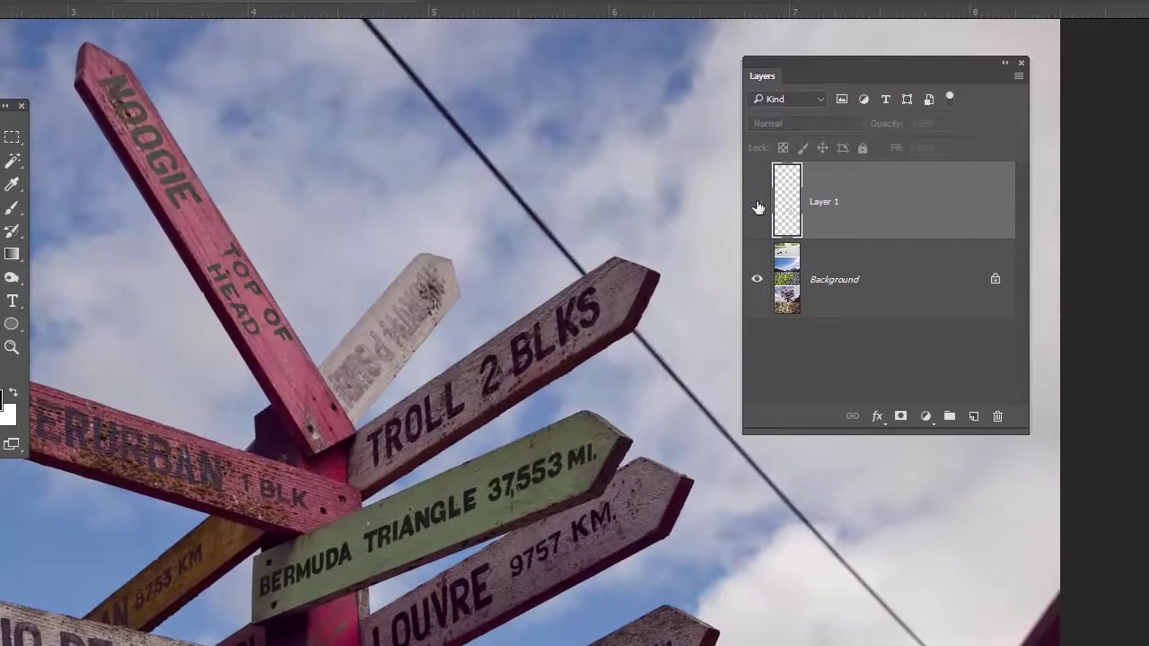
pyautogui.click(758, 205)
pyautogui.click(757, 206)
pyautogui.click(759, 208)
pyautogui.click(758, 204)
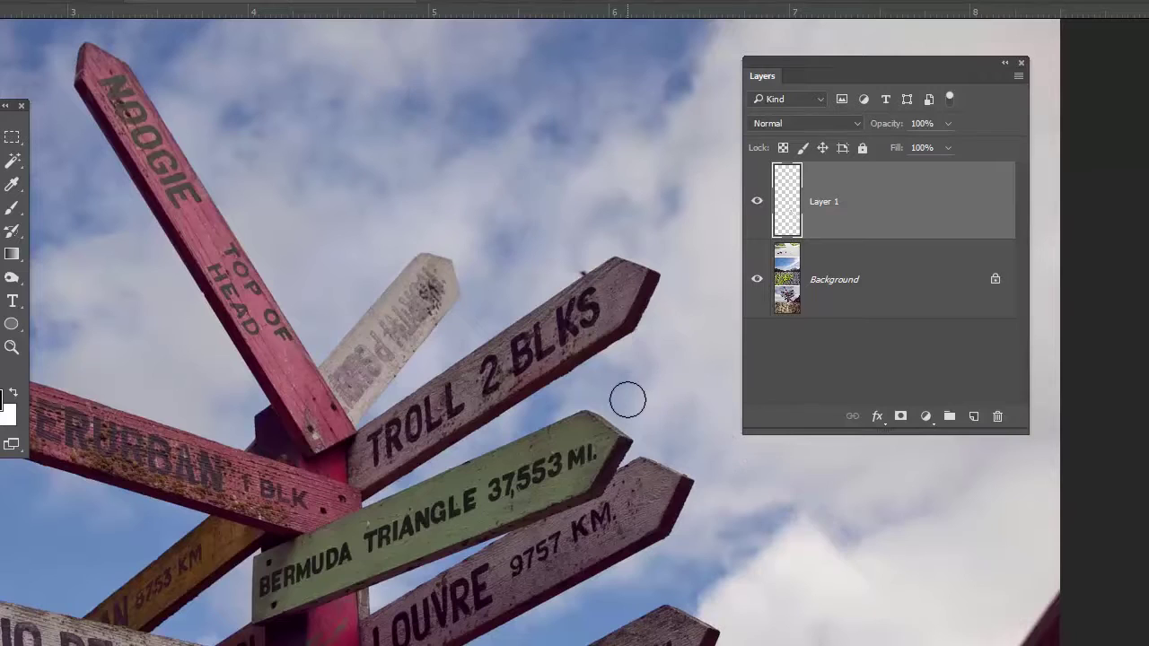
pyautogui.click(758, 282)
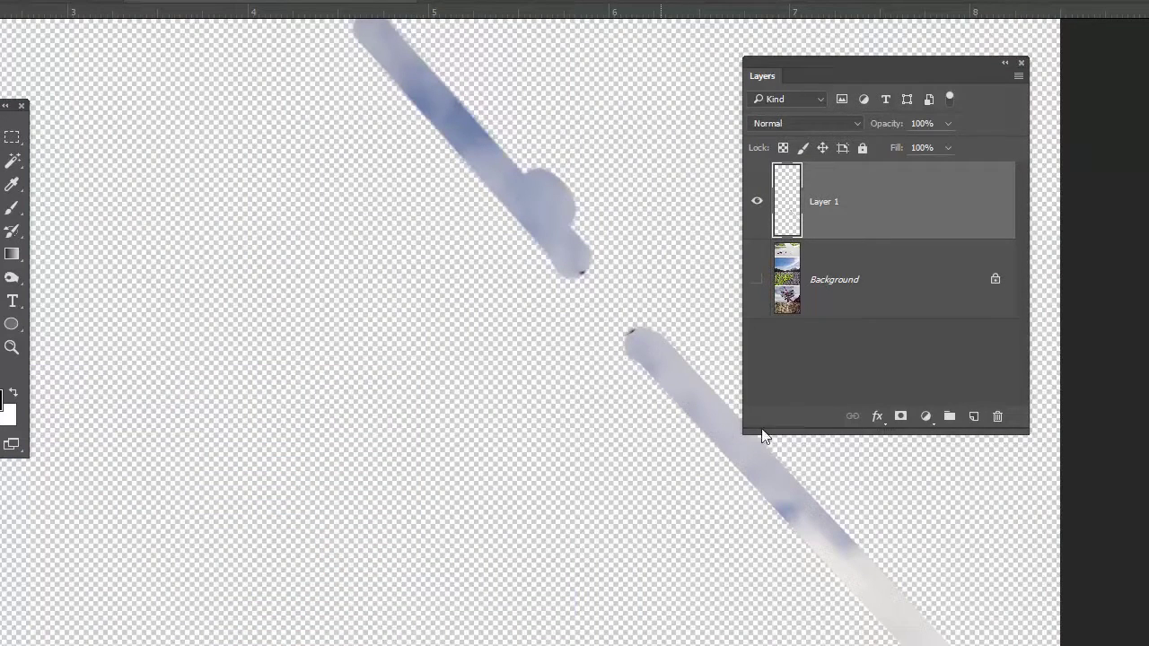
pyautogui.click(757, 279)
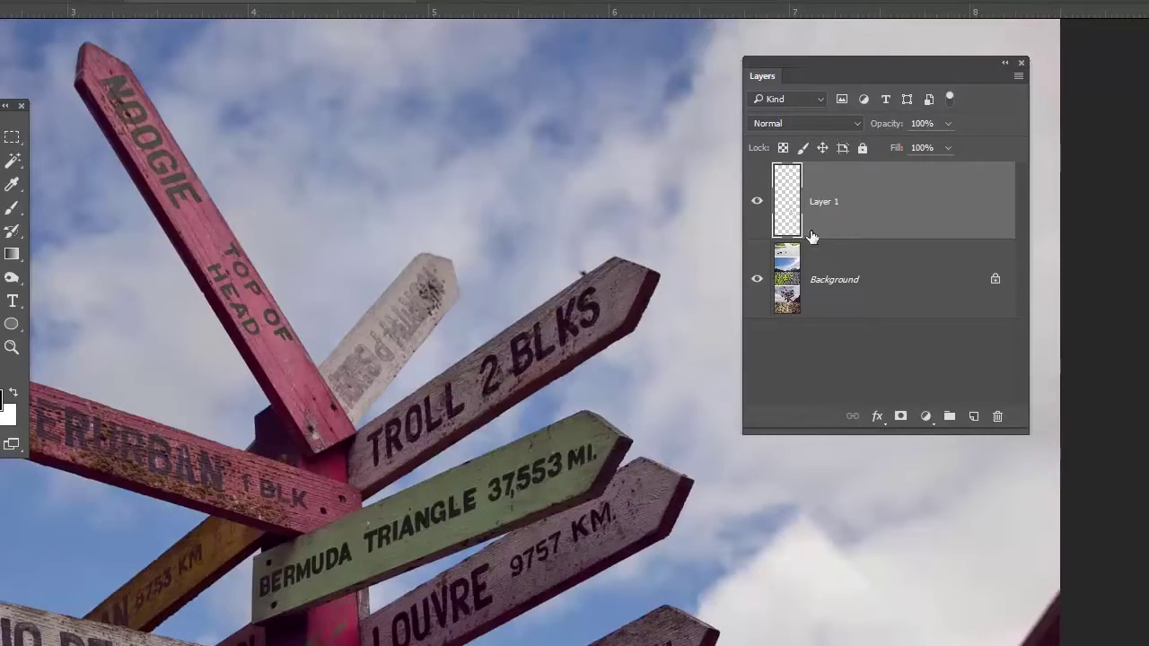
pyautogui.press('c')
pyautogui.press('h')
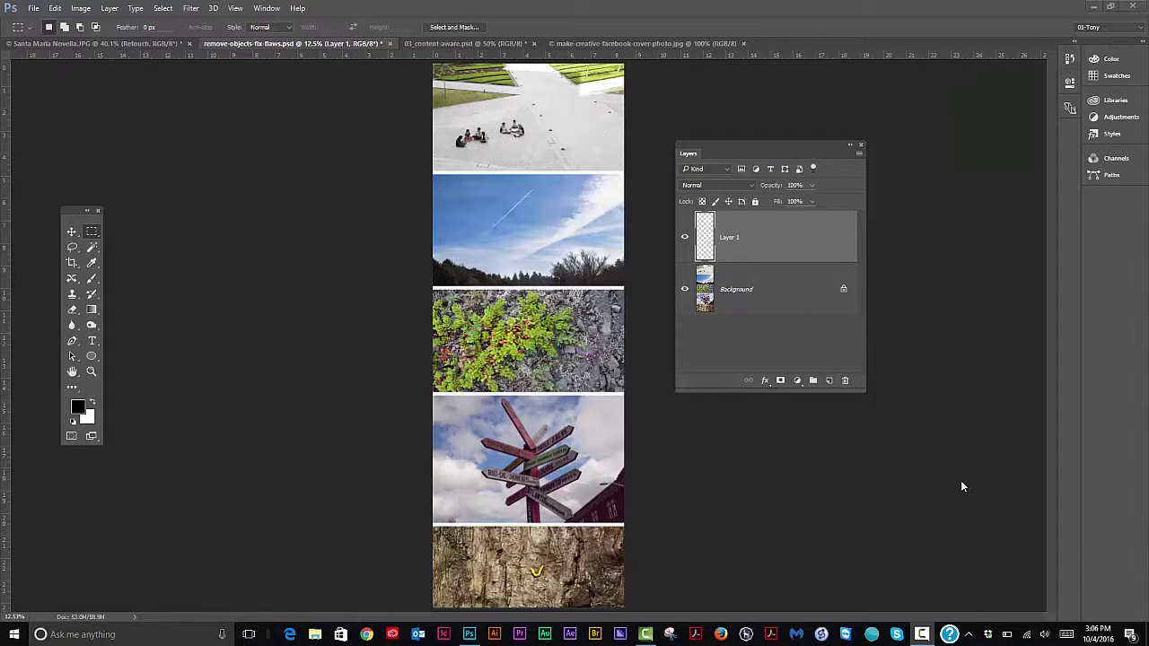
# Zoom into the foliage photo and set the Content-Aware Move tool to Extend mode
pyautogui.click(543, 323)
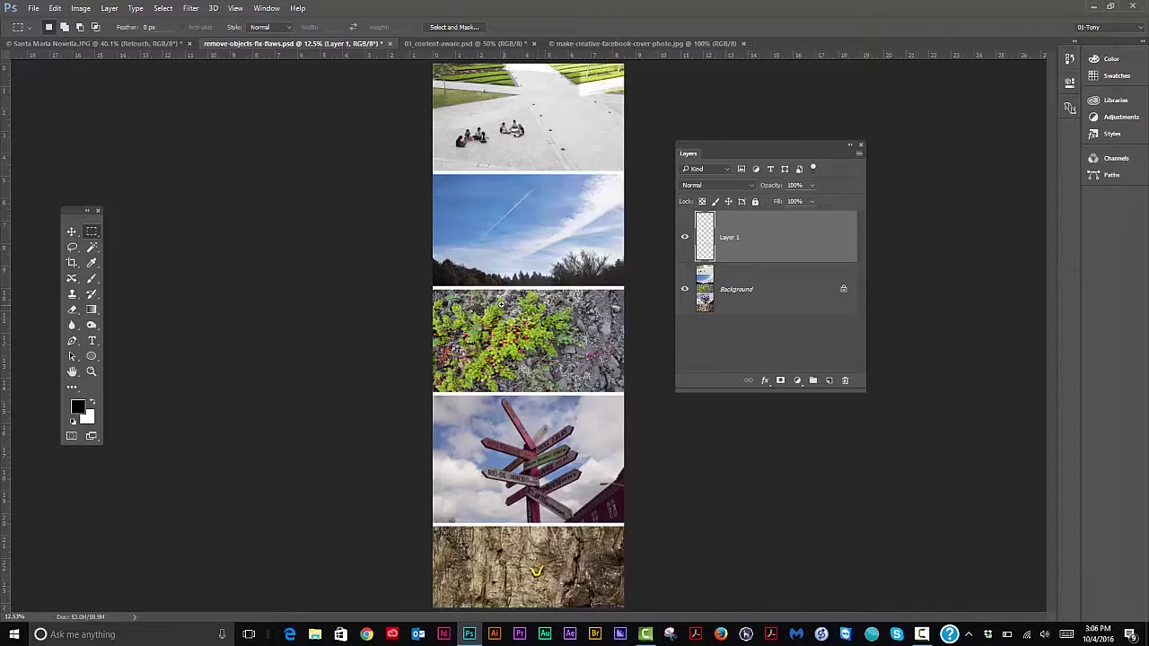
pyautogui.moveTo(501, 305); pyautogui.dragTo(392, 260)
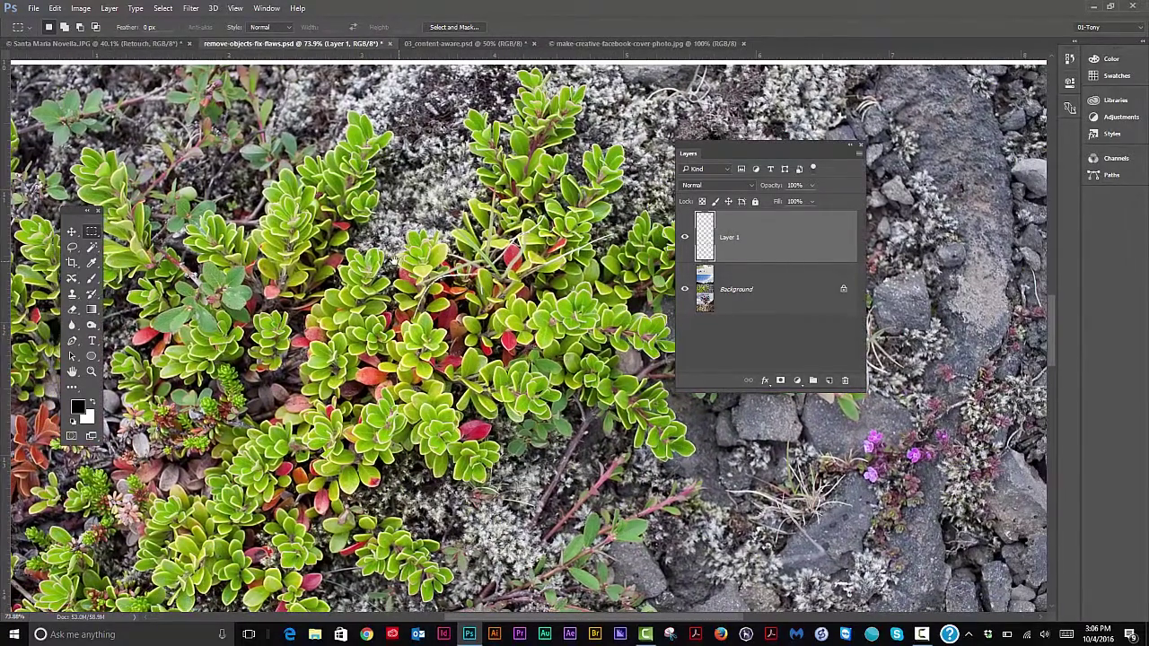
pyautogui.moveTo(721, 144); pyautogui.dragTo(858, 145)
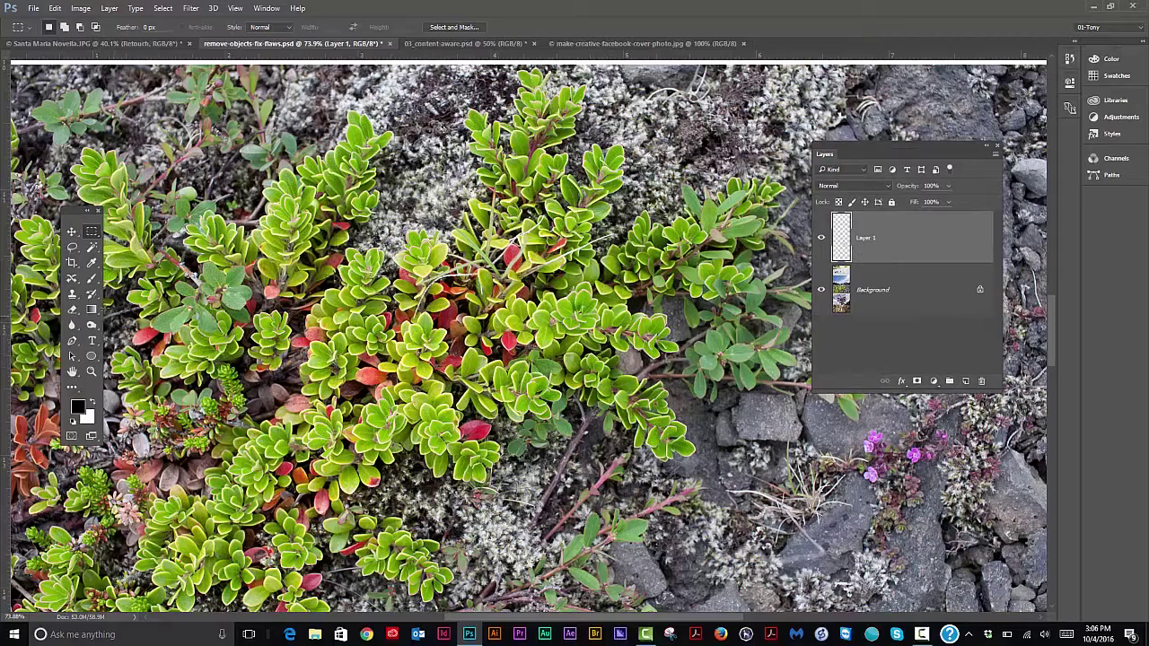
pyautogui.click(79, 283)
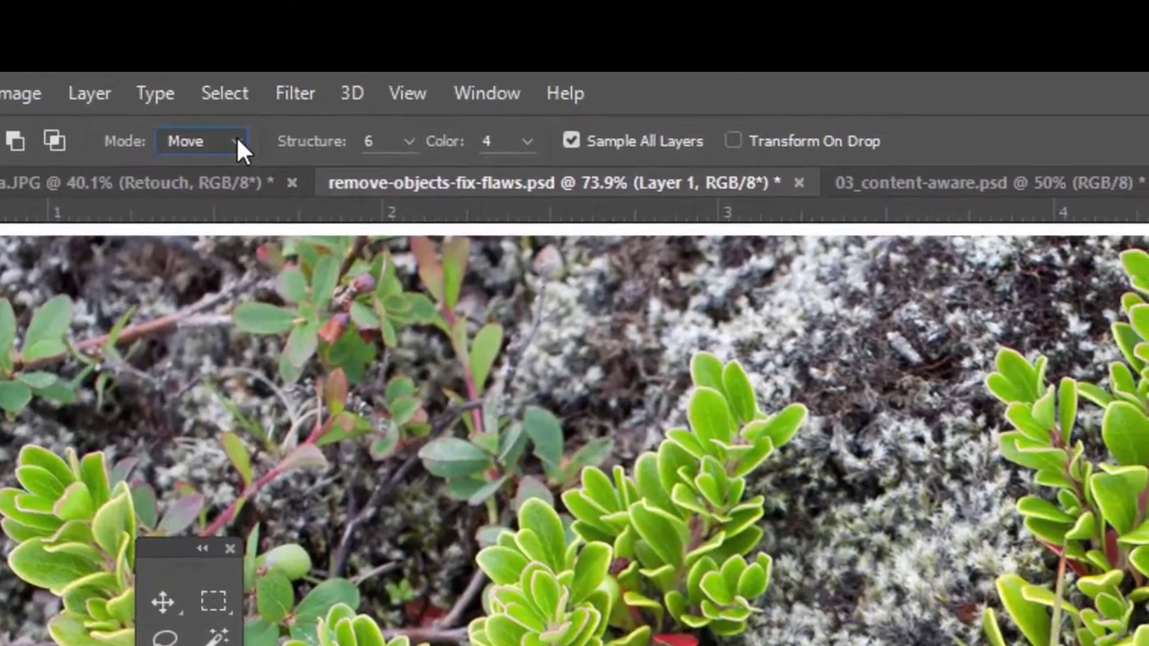
pyautogui.click(236, 139)
pyautogui.click(223, 185)
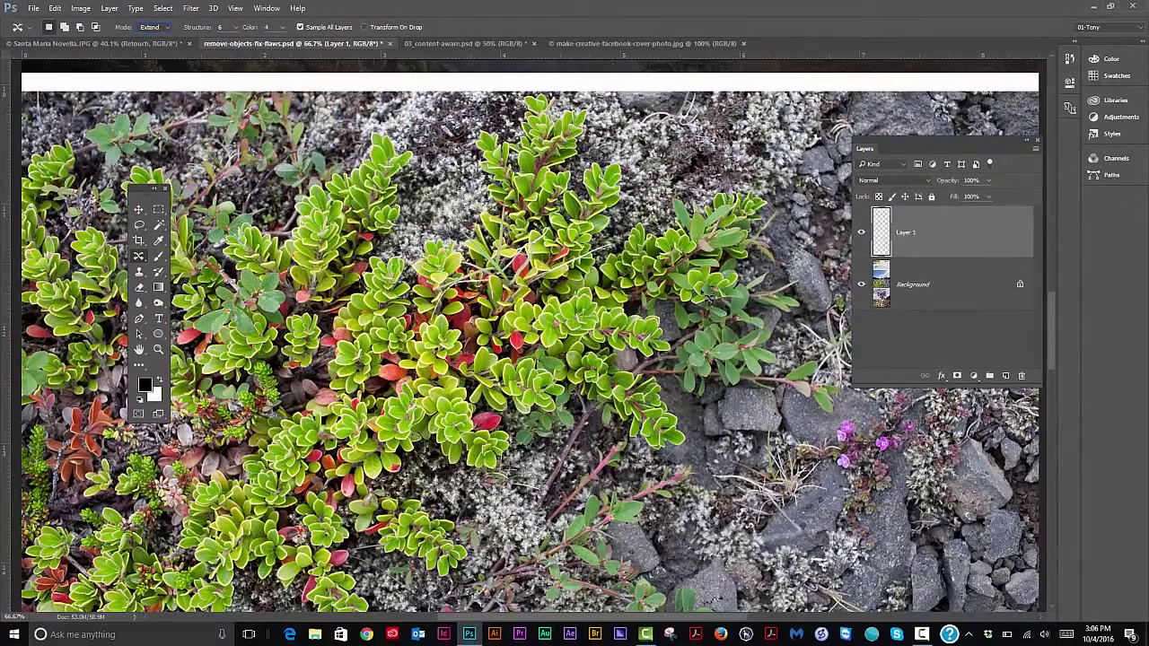
pyautogui.hotkey('ctrl', '-')
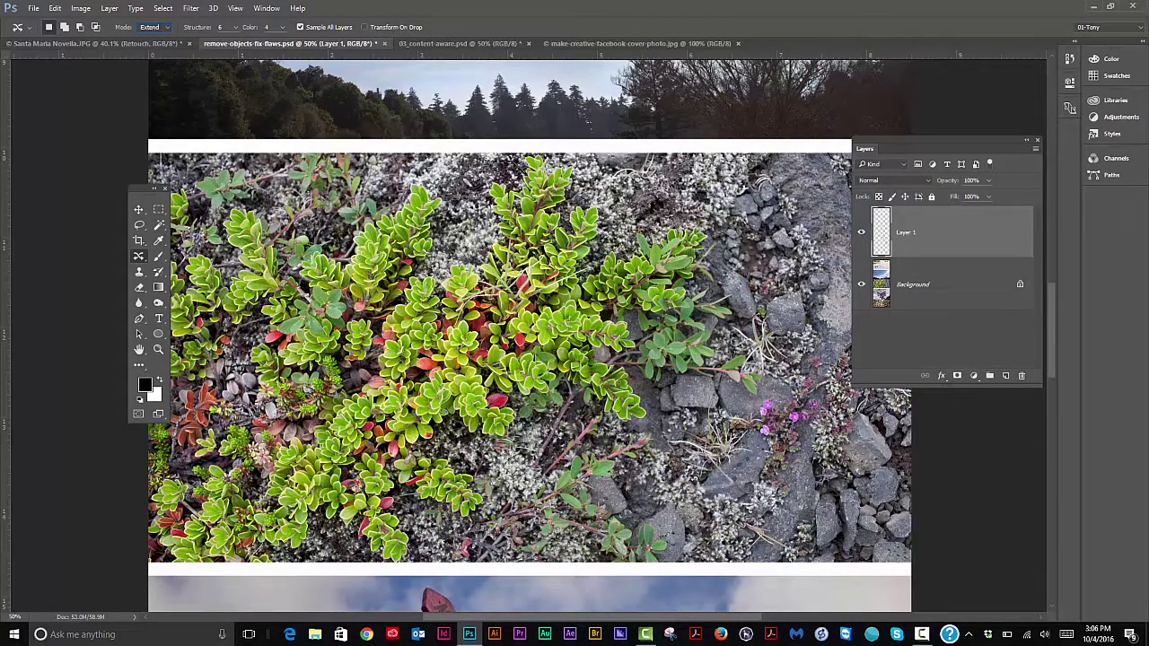
# Outline the left part of the plant and extend it to the right with Content-Aware Move
pyautogui.moveTo(519, 170)
pyautogui.mouseDown()
pyautogui.moveTo(489, 190)
pyautogui.moveTo(484, 244)
pyautogui.moveTo(530, 418)
pyautogui.moveTo(642, 442)
pyautogui.moveTo(781, 368)
pyautogui.moveTo(745, 352)
pyautogui.moveTo(708, 229)
pyautogui.moveTo(589, 260)
pyautogui.moveTo(617, 212)
pyautogui.moveTo(596, 203)
pyautogui.moveTo(582, 169)
pyautogui.moveTo(548, 158)
pyautogui.moveTo(516, 164)
pyautogui.moveTo(478, 209)
pyautogui.mouseUp()
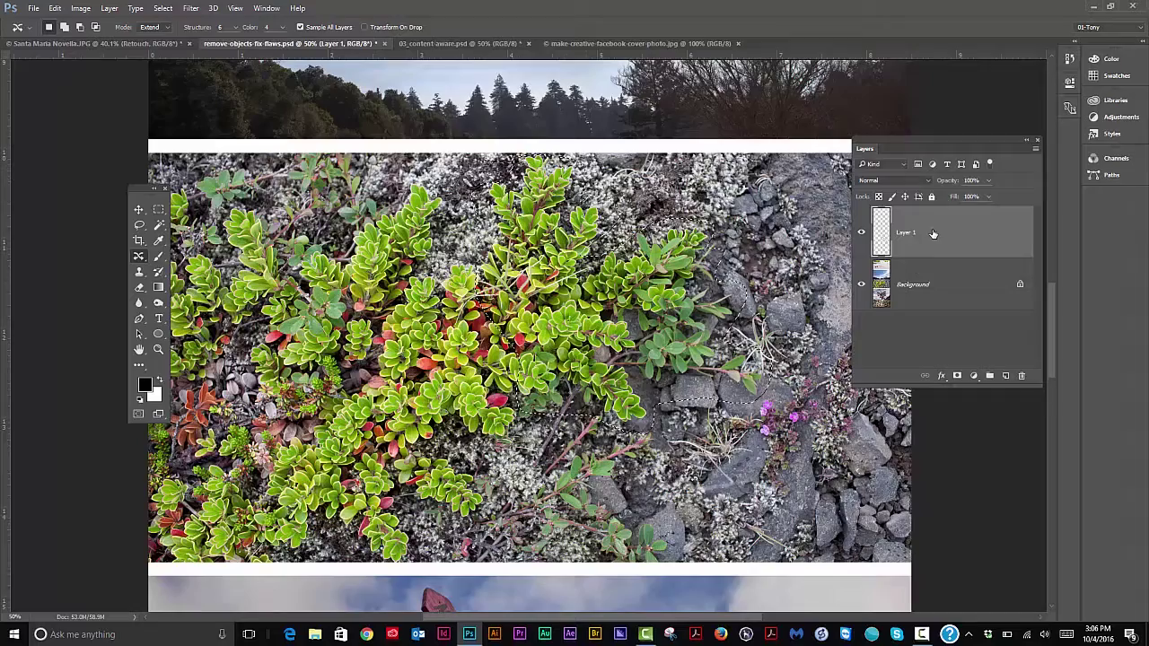
pyautogui.moveTo(564, 285); pyautogui.dragTo(651, 304)
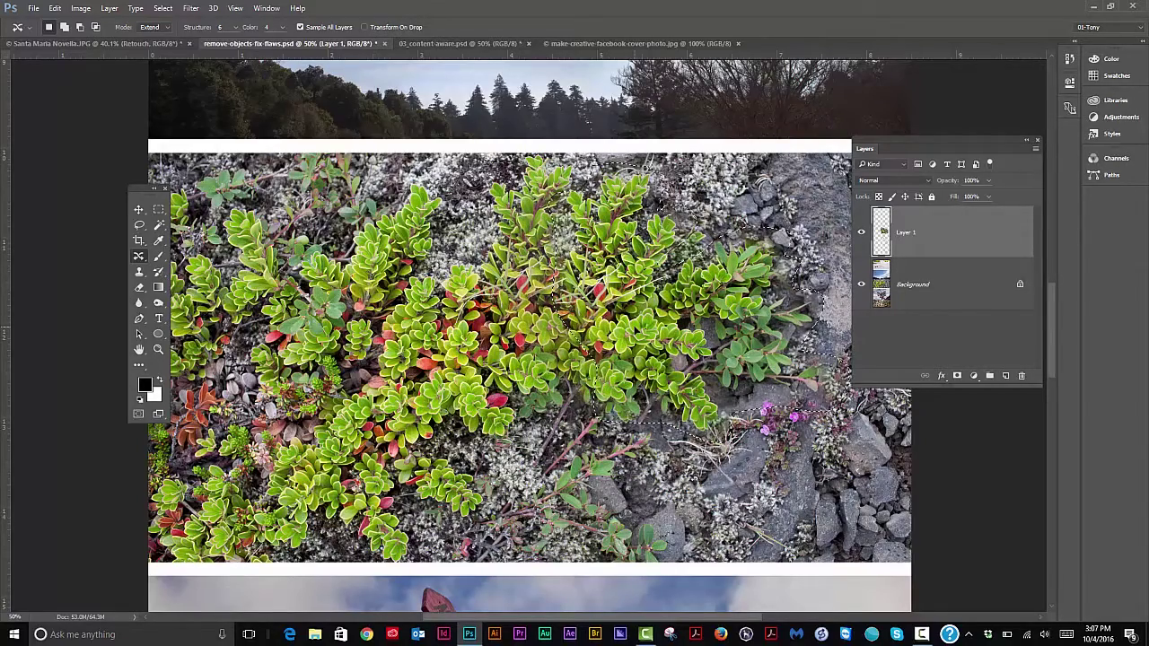
pyautogui.scroll(5, 596, 281)
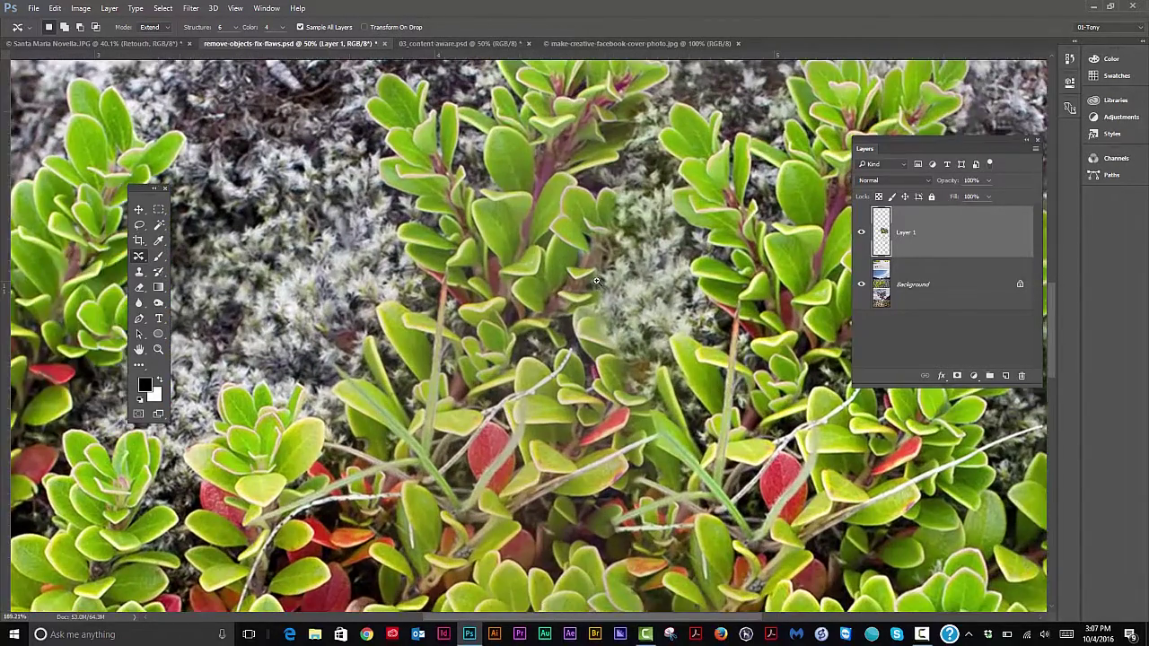
pyautogui.scroll(-1, 597, 281)
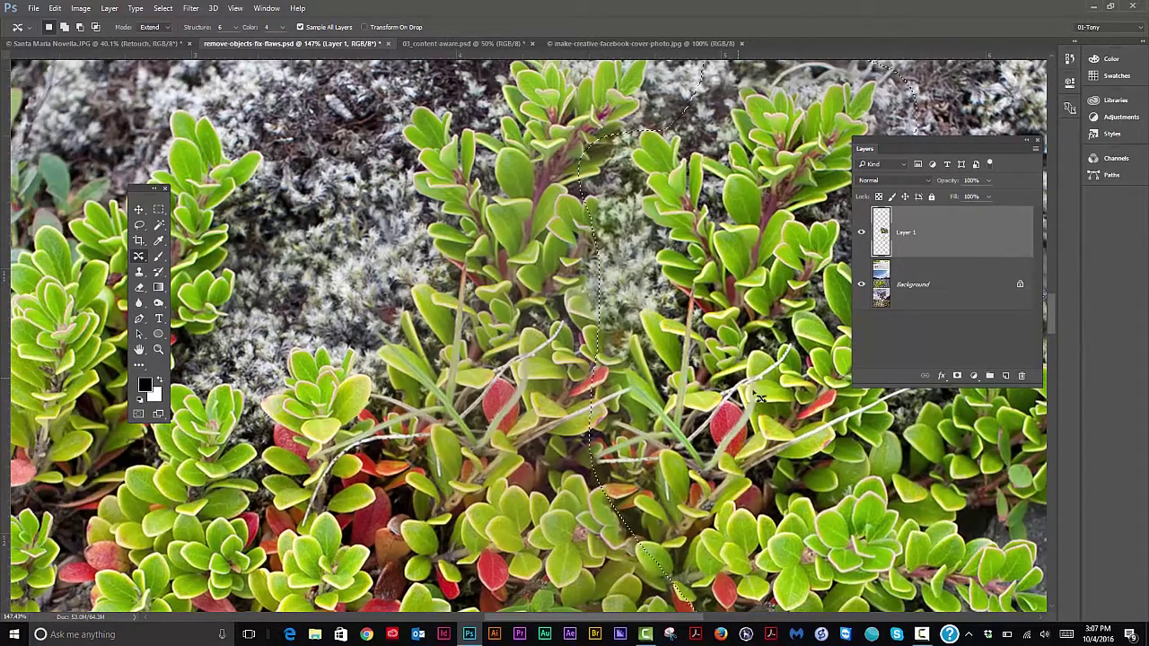
pyautogui.moveTo(589, 390); pyautogui.dragTo(460, 176)
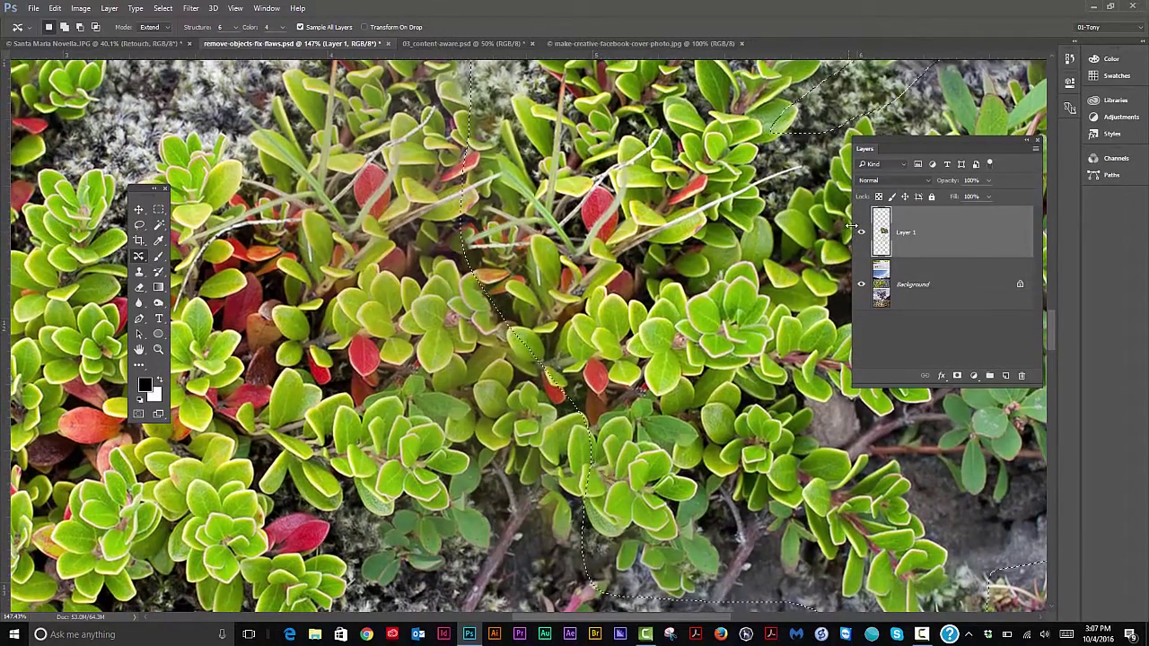
# Toggle the extended foliage layer's visibility twice to compare before and after
pyautogui.click(862, 232)
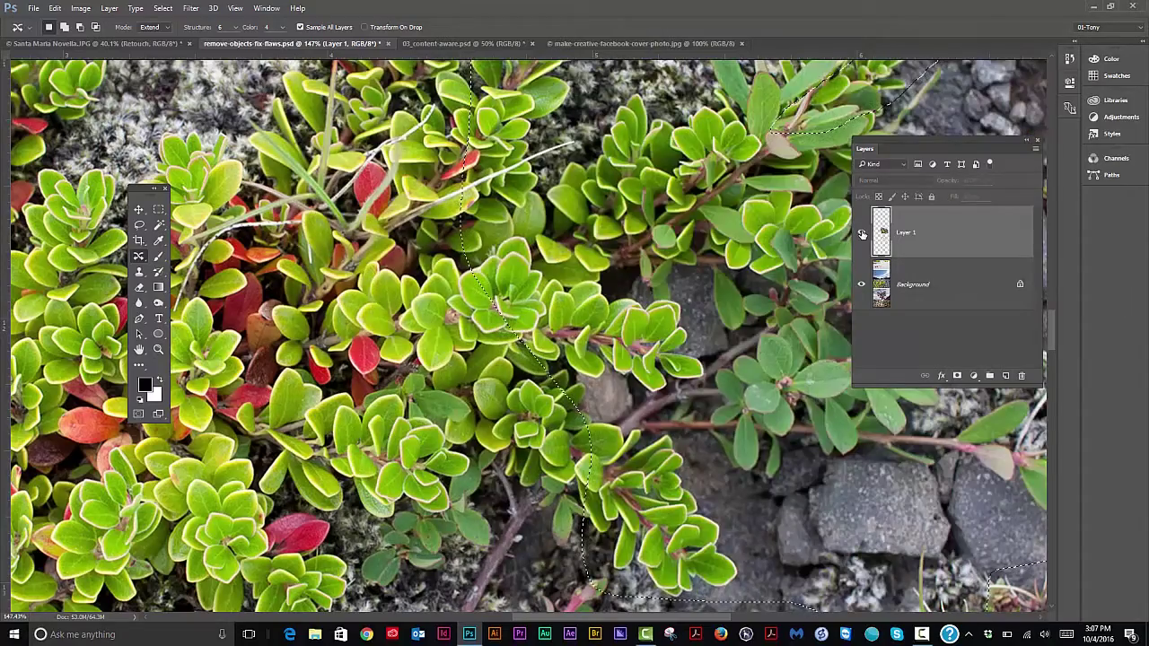
pyautogui.click(862, 233)
pyautogui.click(862, 233)
pyautogui.click(862, 233)
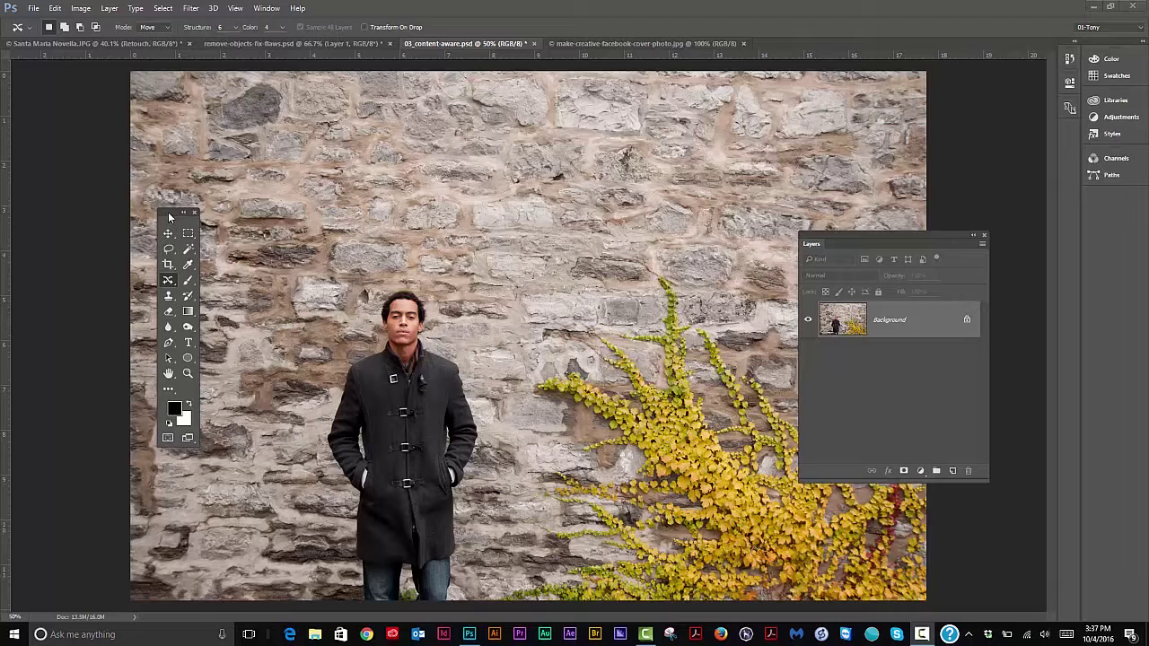
# Loosely lasso around the man standing before the stone wall
pyautogui.moveTo(170, 218); pyautogui.dragTo(183, 217)
pyautogui.click(184, 254)
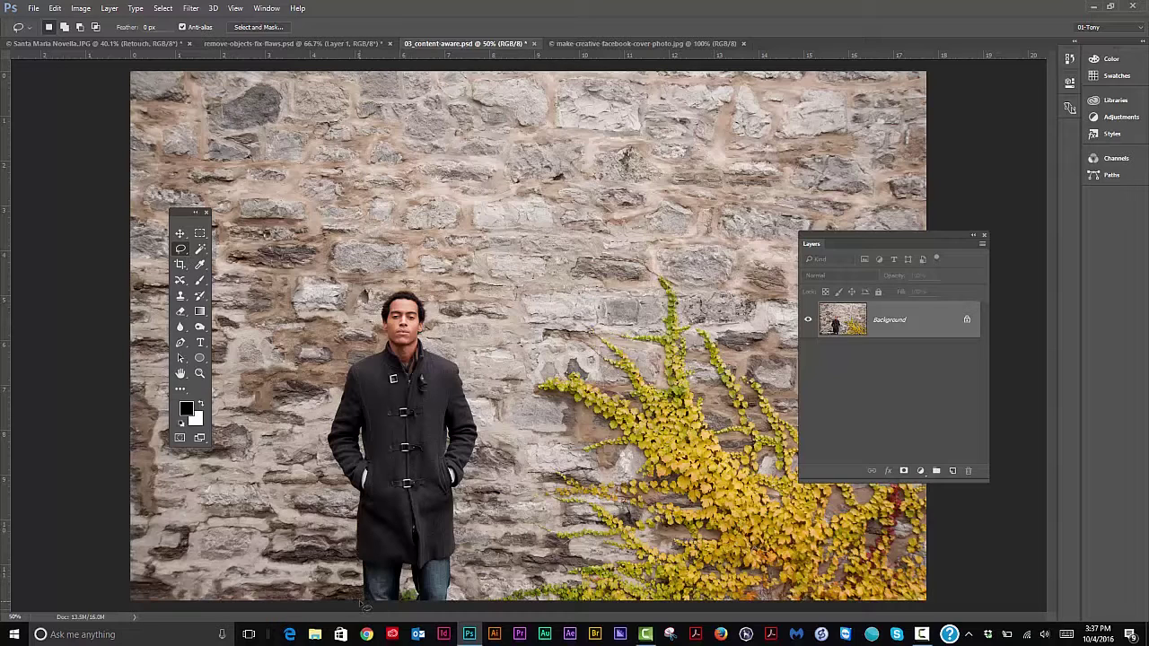
pyautogui.moveTo(360, 604); pyautogui.dragTo(326, 454)
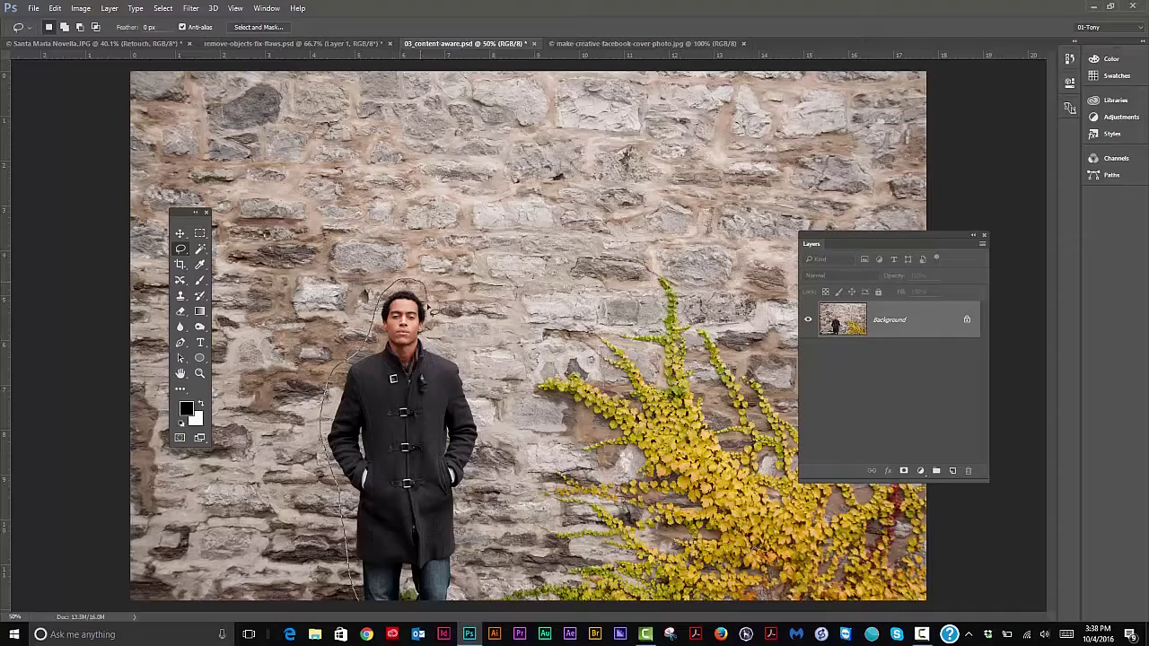
pyautogui.moveTo(446, 354)
pyautogui.mouseDown()
pyautogui.moveTo(494, 420)
pyautogui.moveTo(499, 472)
pyautogui.moveTo(464, 608)
pyautogui.mouseUp()
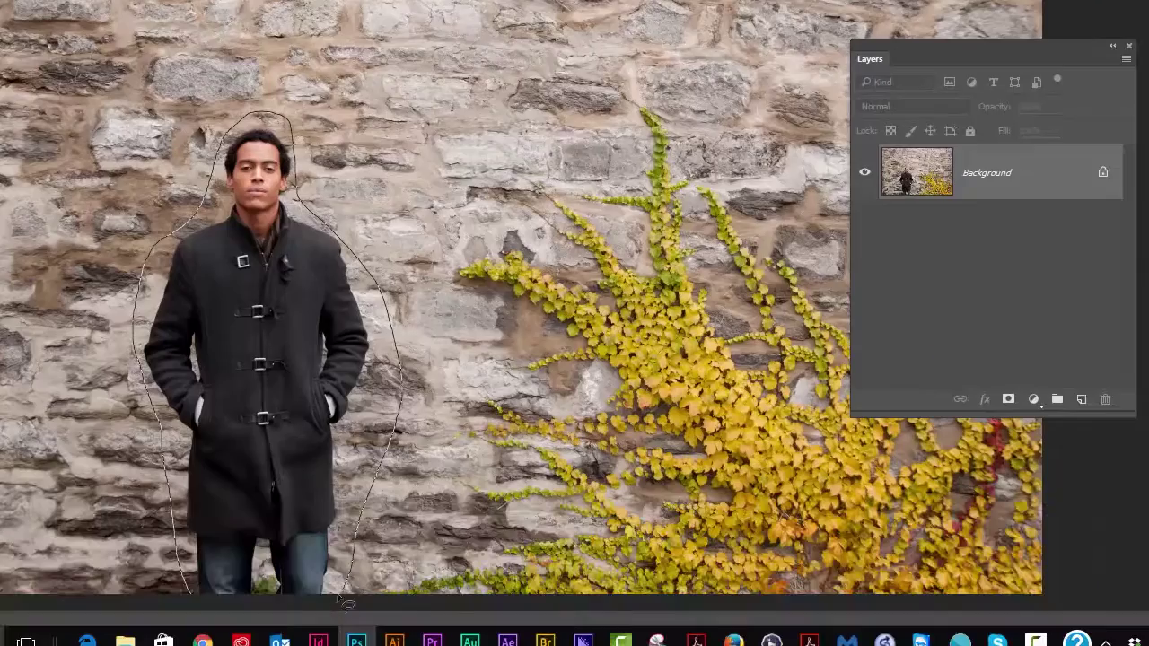
pyautogui.moveTo(346, 602); pyautogui.dragTo(191, 607)
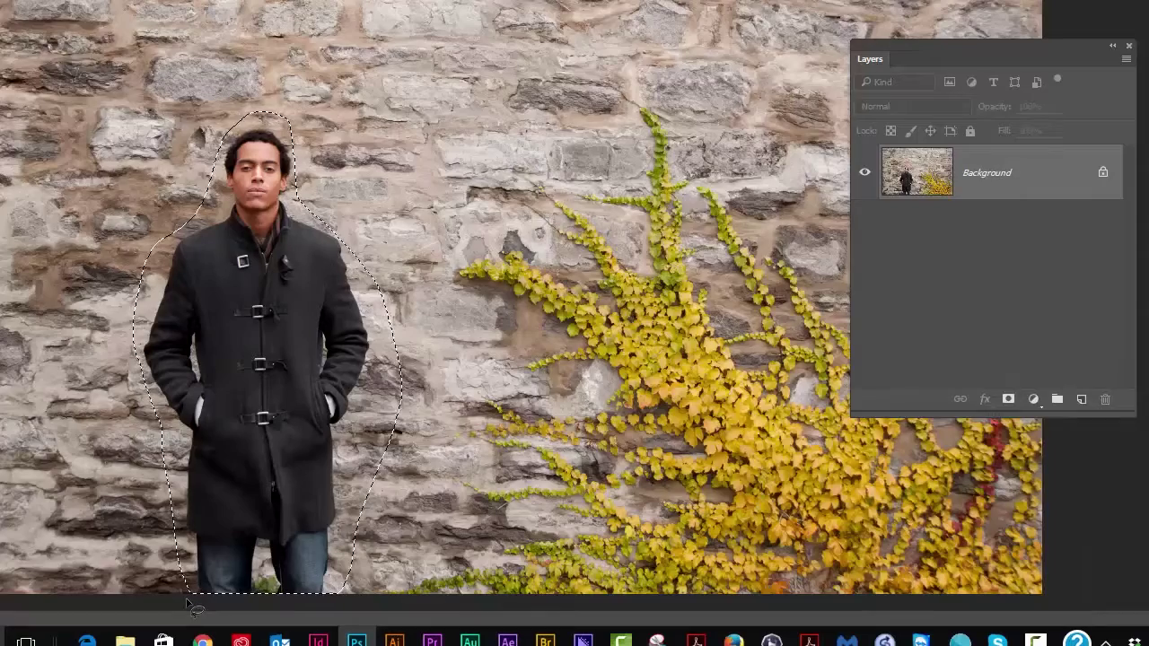
# Try a Content-Aware fill over the selected man, then undo it
pyautogui.hotkey('shift', 'BackSpace')
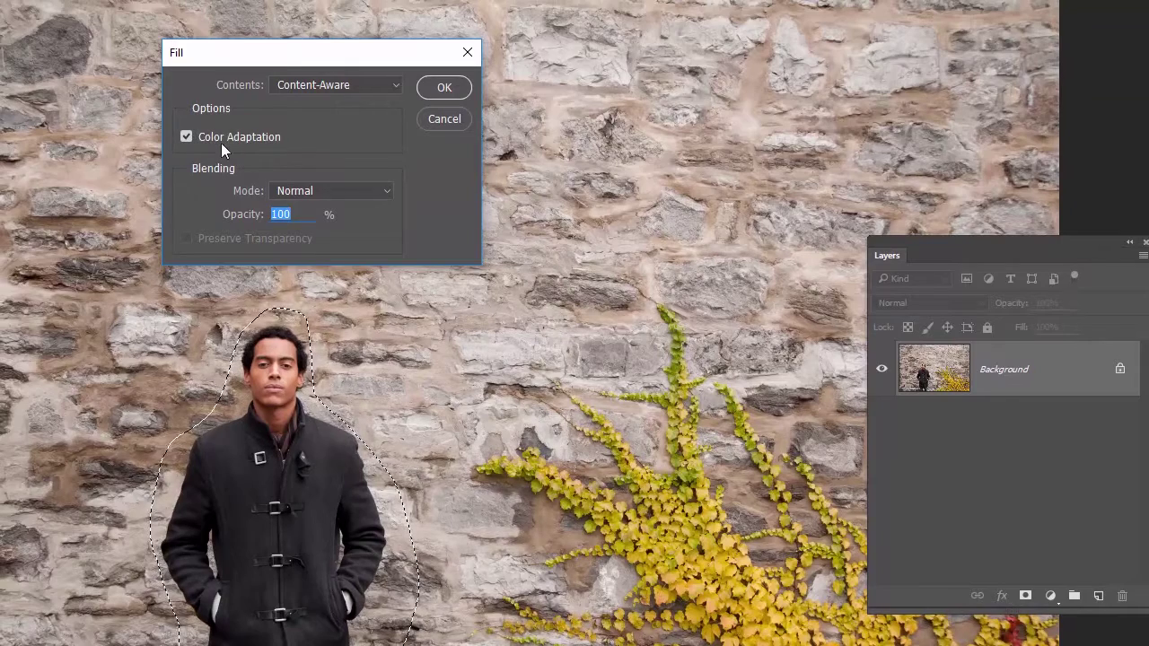
pyautogui.click(449, 88)
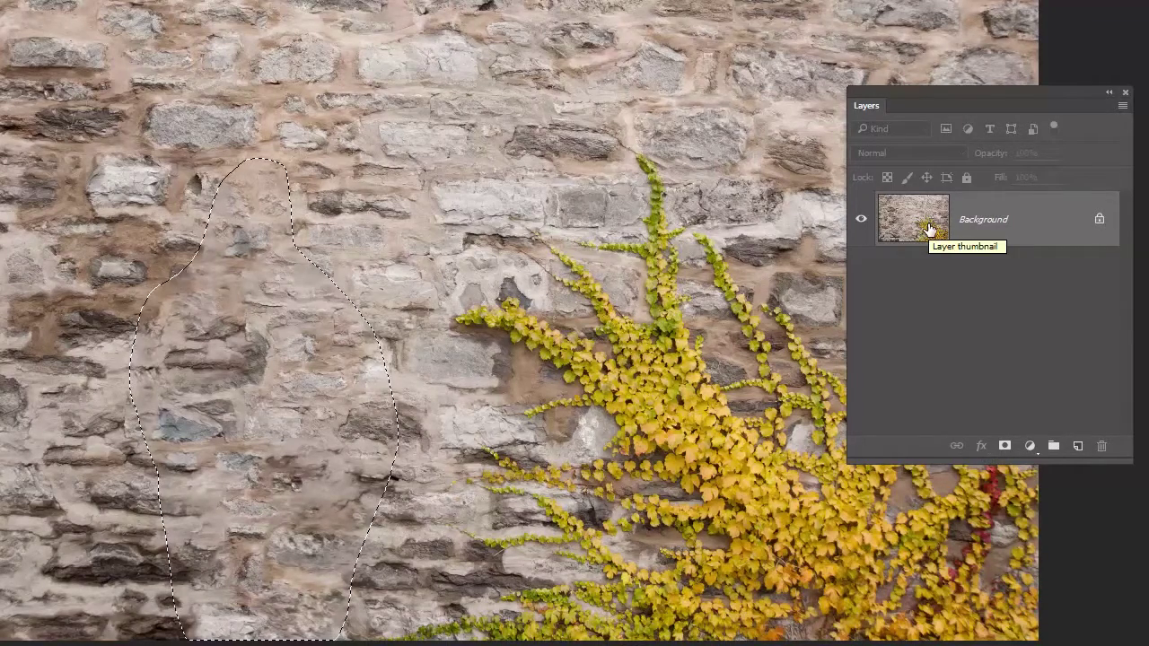
pyautogui.hotkey('ctrl', 'z')
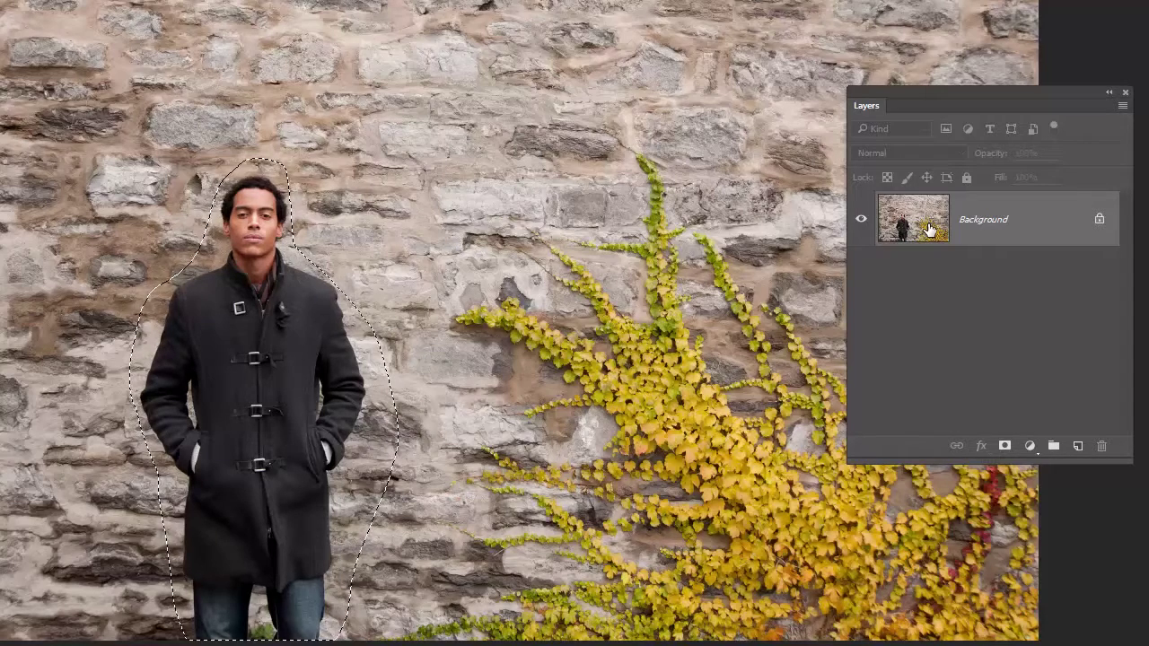
pyautogui.moveTo(1003, 89); pyautogui.dragTo(927, 75)
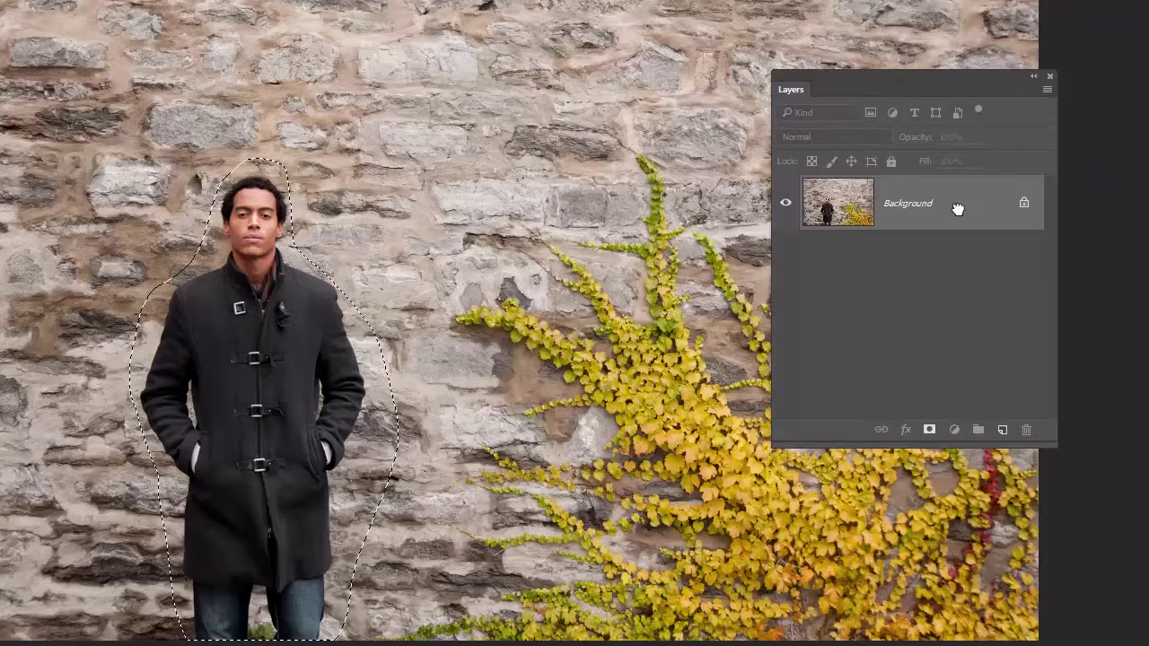
pyautogui.moveTo(957, 210); pyautogui.dragTo(1000, 431)
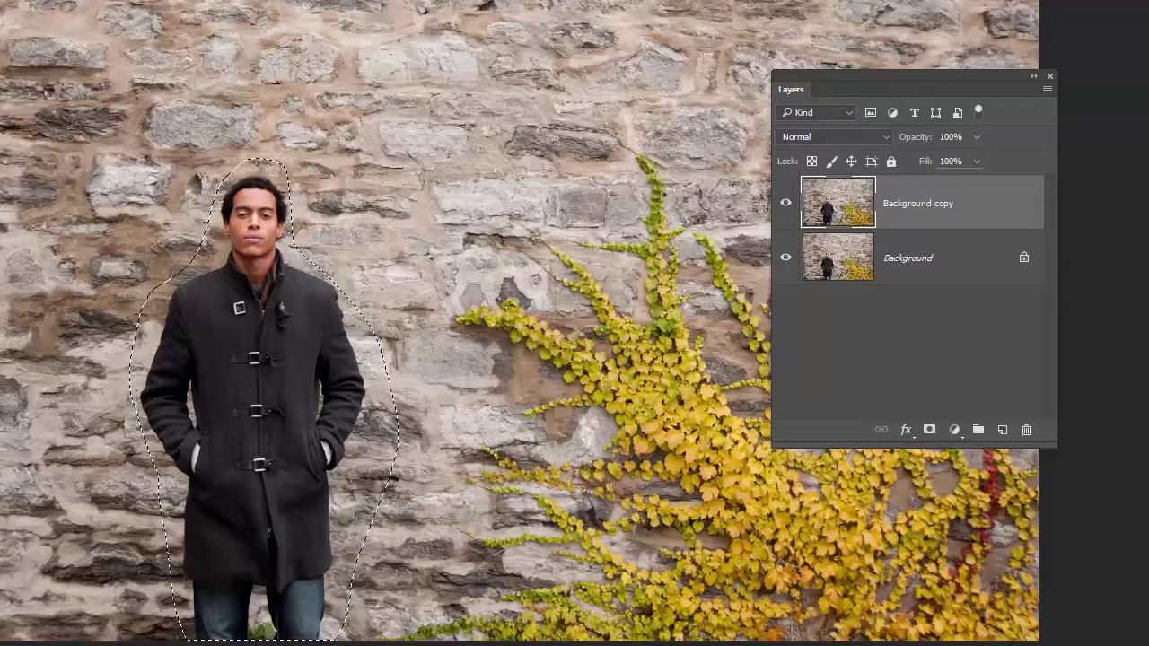
pyautogui.hotkey('shift', 'F5')
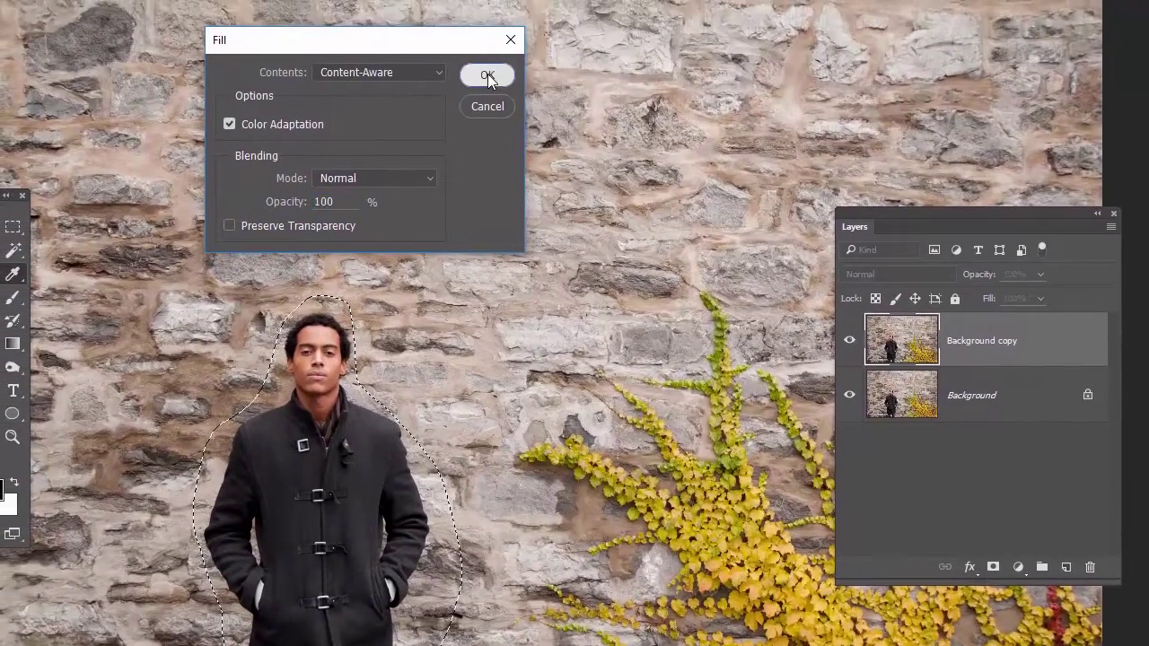
pyautogui.click(487, 76)
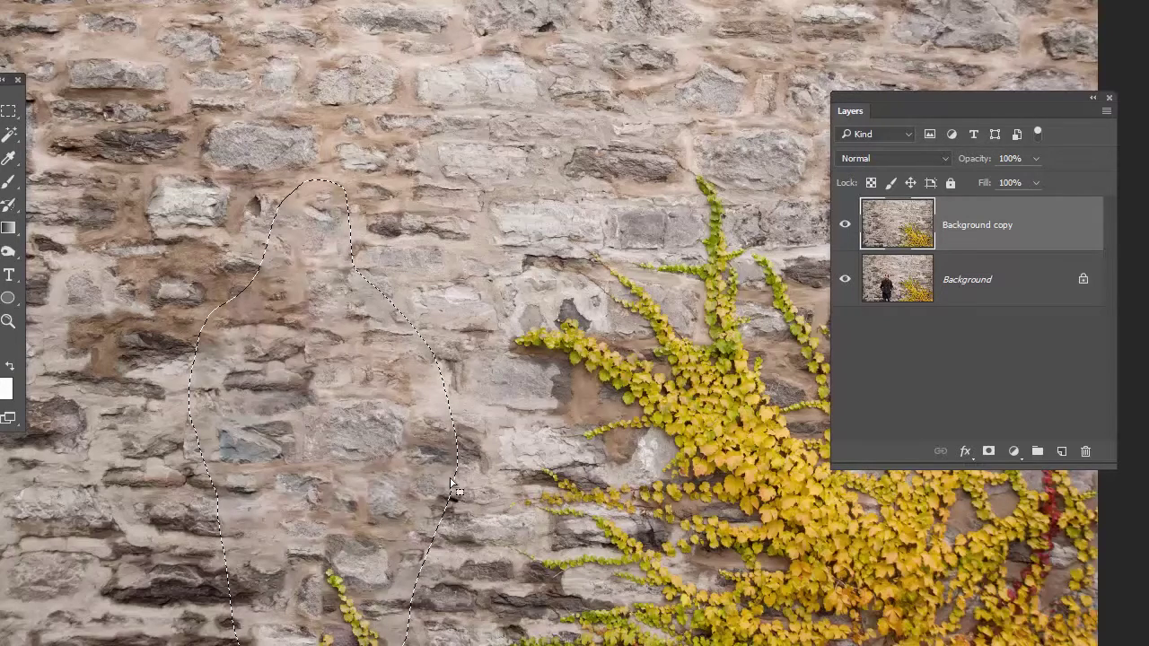
pyautogui.hotkey('ctrl', 'j')
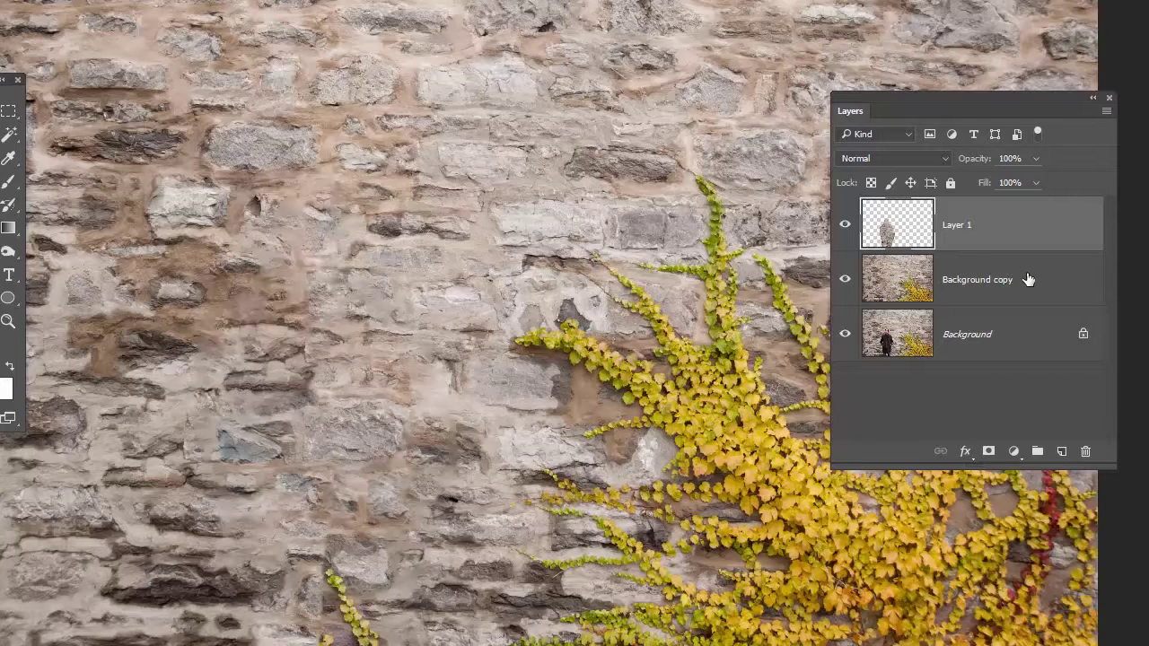
pyautogui.moveTo(1028, 279); pyautogui.dragTo(1086, 452)
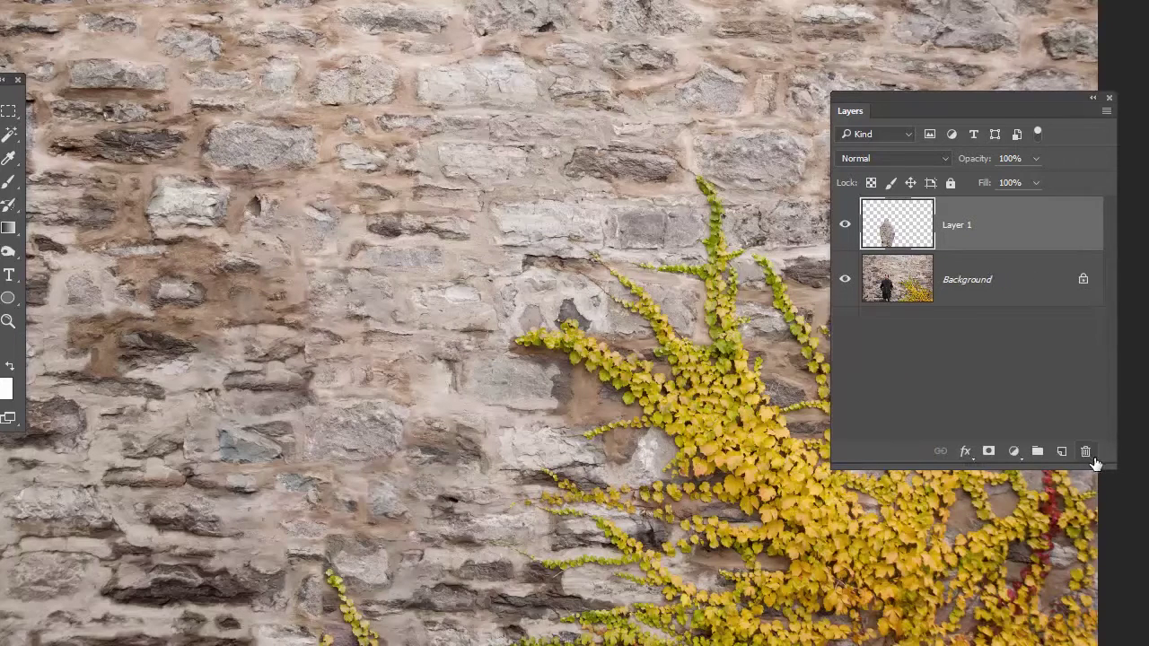
pyautogui.click(846, 230)
pyautogui.click(846, 231)
pyautogui.click(845, 232)
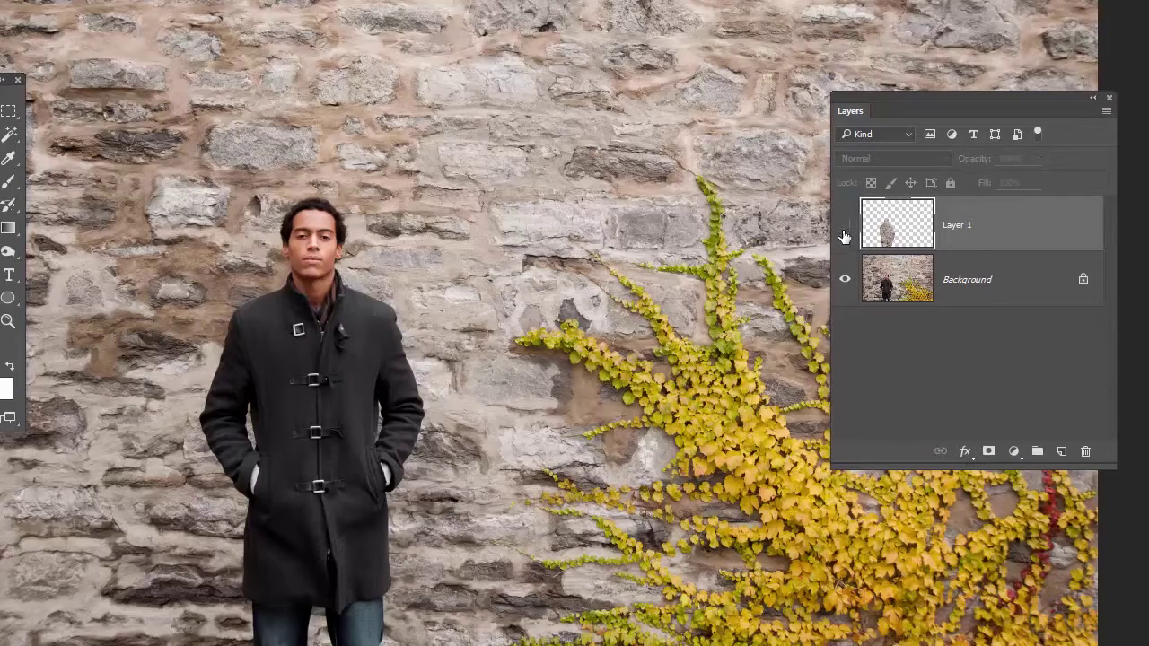
pyautogui.click(1016, 298)
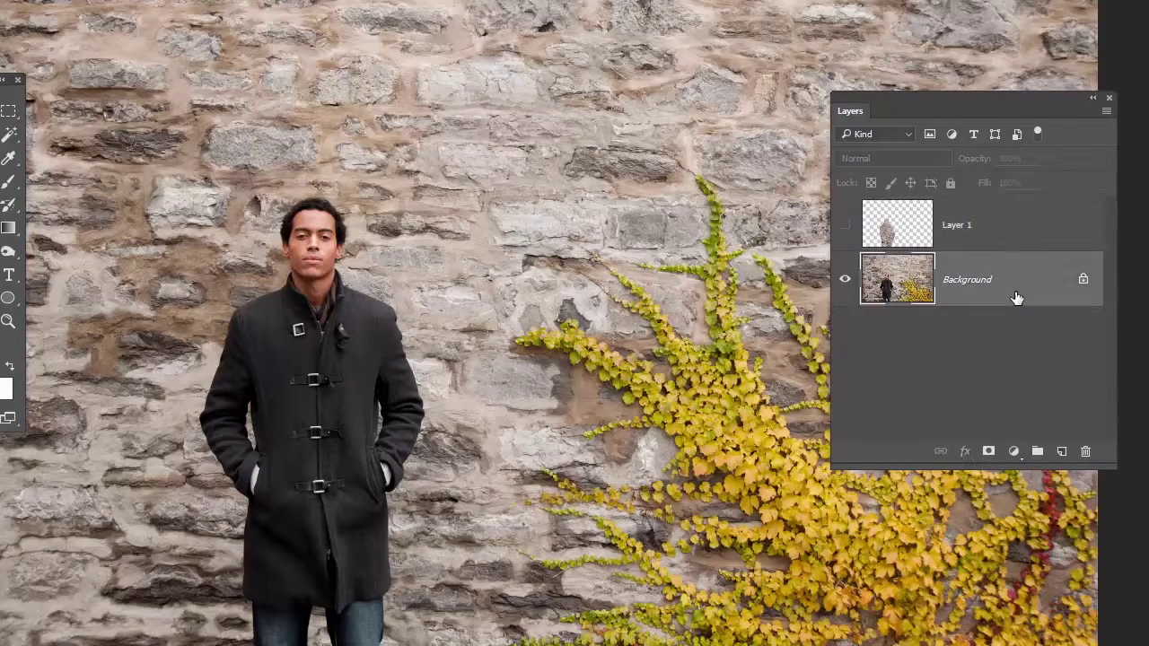
pyautogui.click(846, 230)
pyautogui.click(847, 229)
pyautogui.moveTo(1004, 227); pyautogui.dragTo(1090, 452)
# On a new Layer 1, outline the man with the Content-Aware Move Tool and drag him to the wall's left edge
pyautogui.moveTo(1005, 95); pyautogui.dragTo(1026, 76)
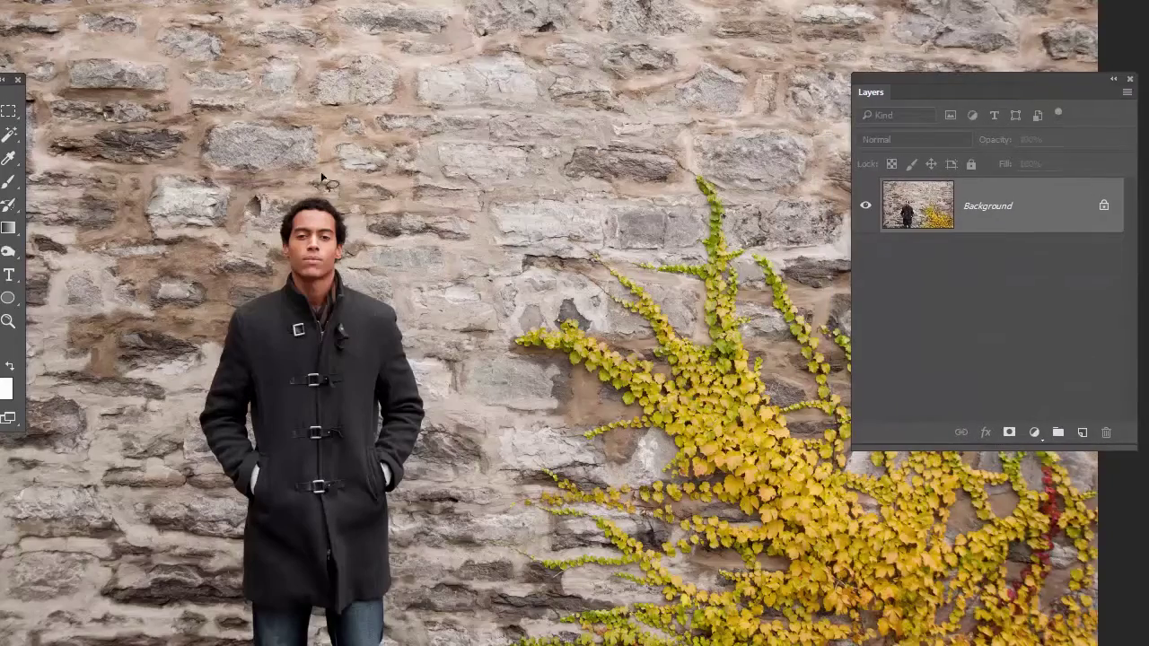
pyautogui.rightClick(49, 197)
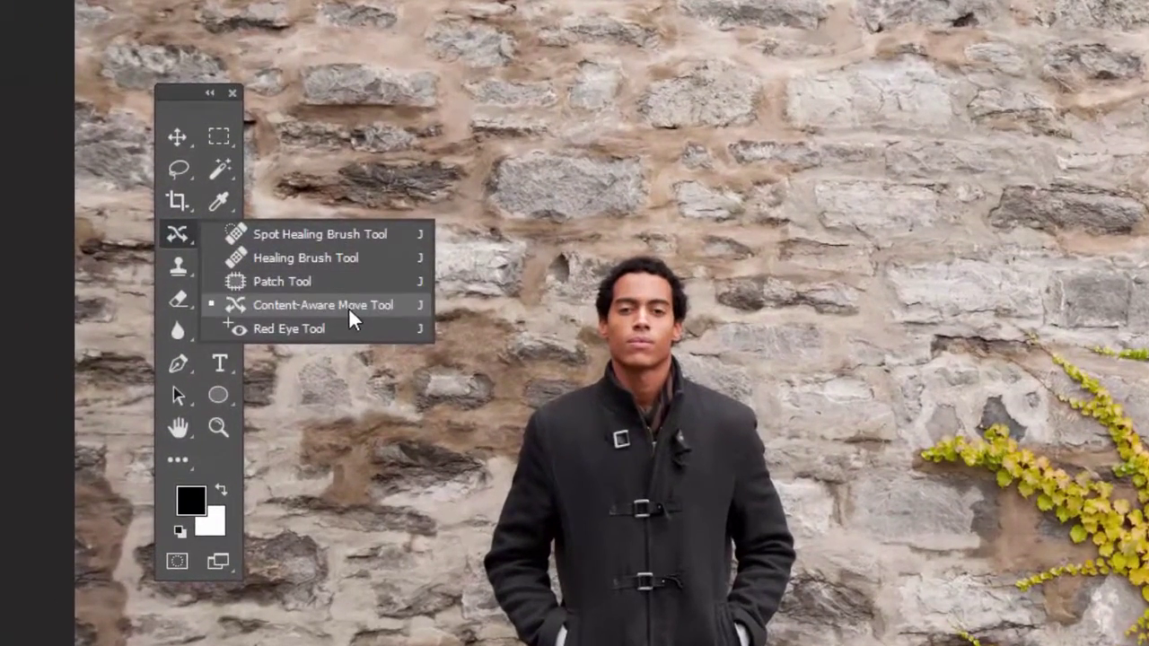
pyautogui.click(103, 241)
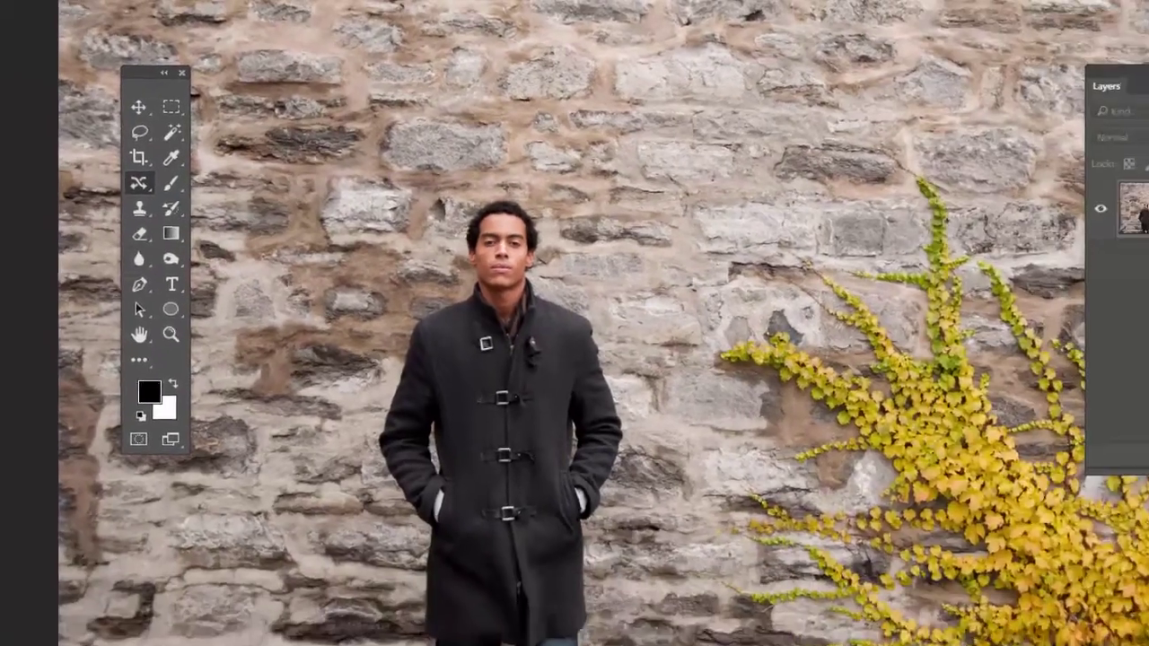
pyautogui.click(1089, 373)
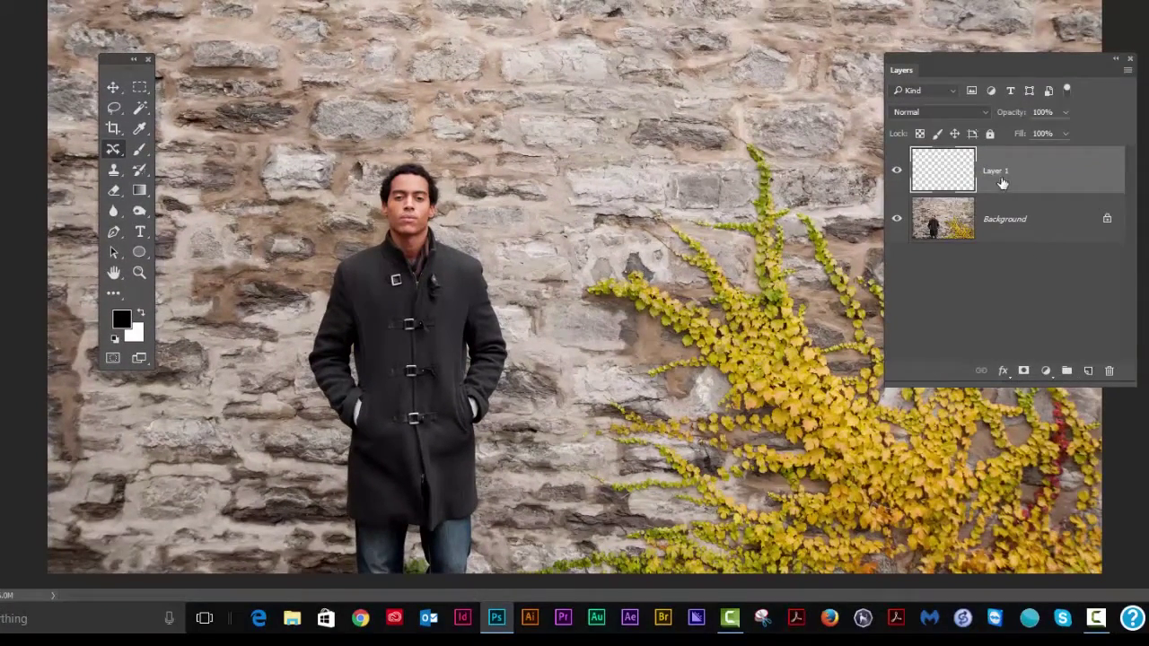
pyautogui.moveTo(115, 60); pyautogui.dragTo(73, 19)
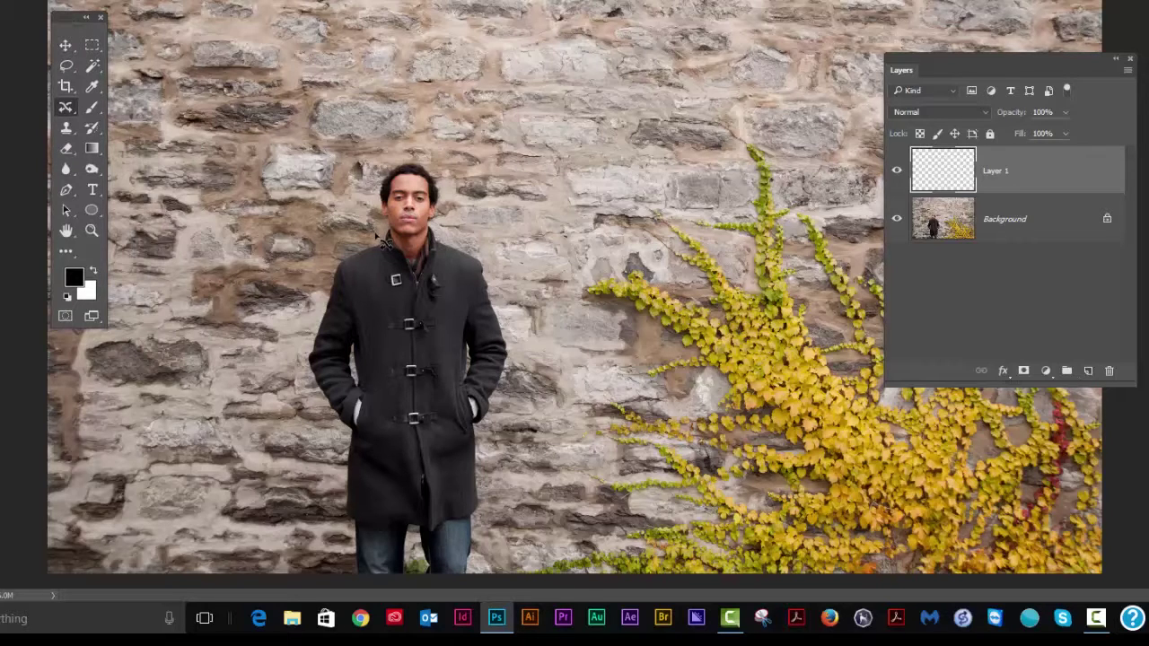
pyautogui.moveTo(377, 231)
pyautogui.mouseDown()
pyautogui.moveTo(378, 165)
pyautogui.moveTo(393, 154)
pyautogui.moveTo(428, 171)
pyautogui.moveTo(452, 233)
pyautogui.moveTo(516, 316)
pyautogui.moveTo(501, 548)
pyautogui.moveTo(486, 587)
pyautogui.moveTo(352, 590)
pyautogui.moveTo(325, 554)
pyautogui.moveTo(326, 480)
pyautogui.moveTo(292, 395)
pyautogui.moveTo(294, 328)
pyautogui.moveTo(323, 266)
pyautogui.moveTo(382, 230)
pyautogui.mouseUp()
pyautogui.moveTo(439, 286); pyautogui.dragTo(209, 178)
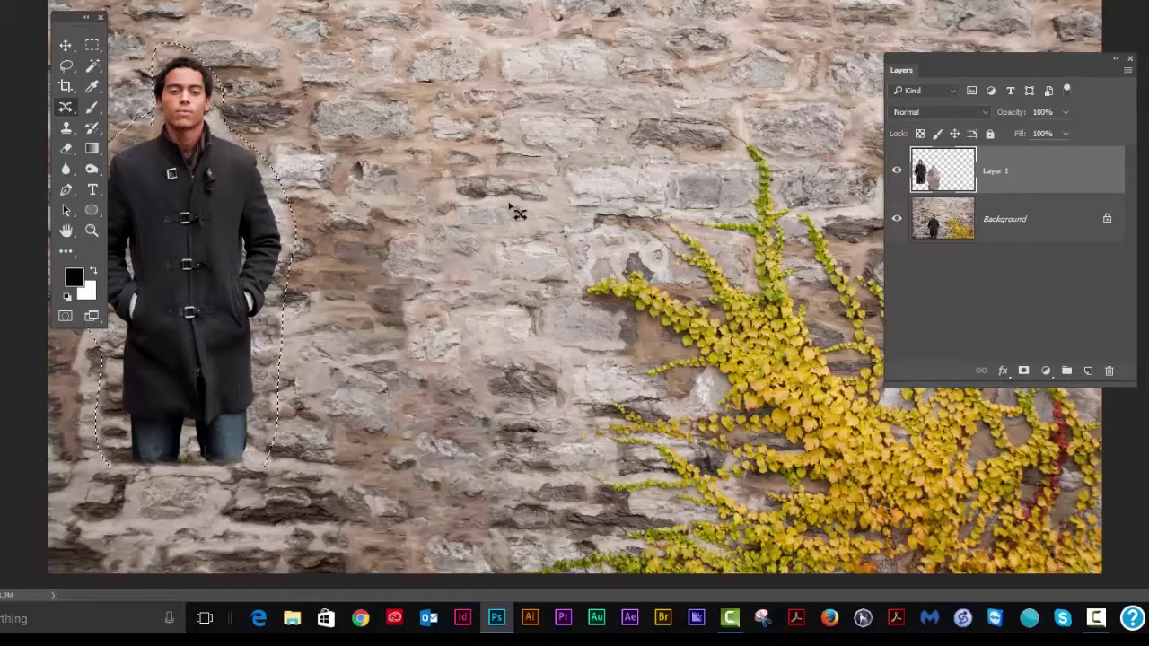
# Delete the moved man from Layer 1 and deselect, leaving only the stone-wall patch over the Background
pyautogui.click(897, 218)
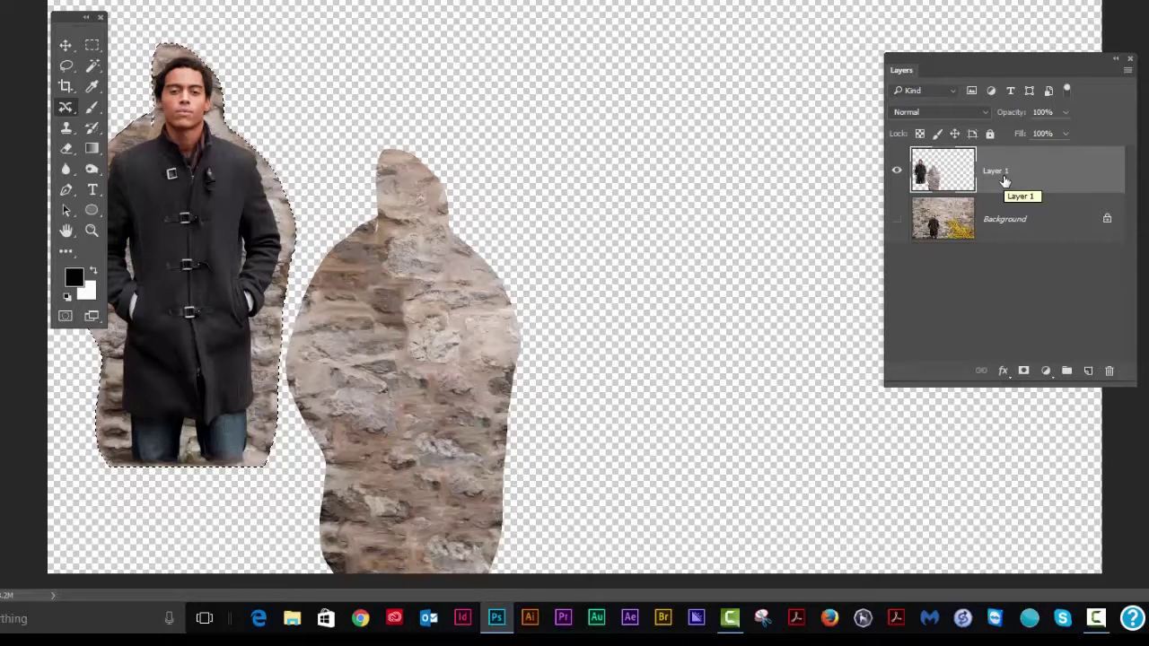
pyautogui.press('Delete')
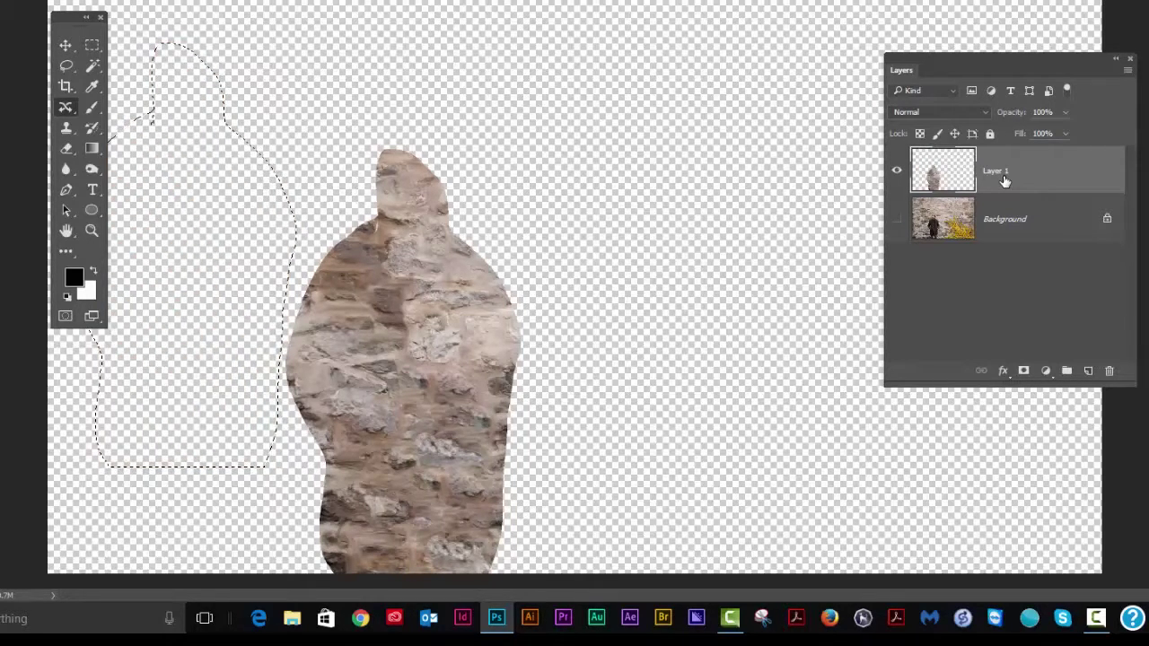
pyautogui.hotkey('ctrl', 'd')
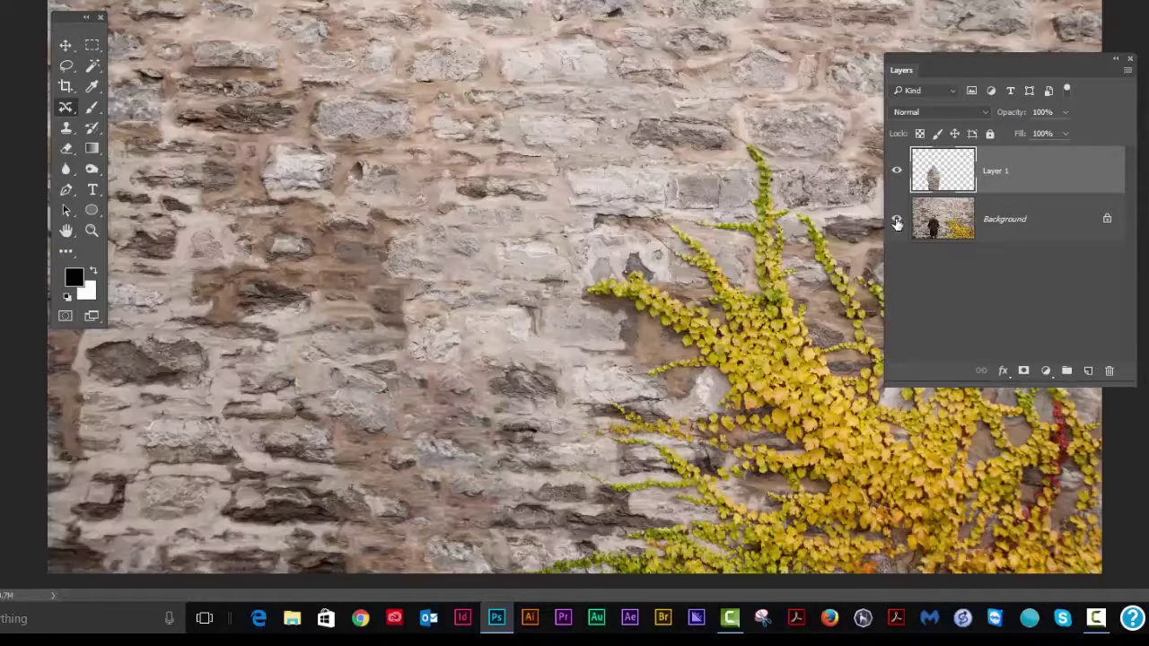
pyautogui.click(897, 219)
pyautogui.moveTo(1017, 69); pyautogui.dragTo(978, 104)
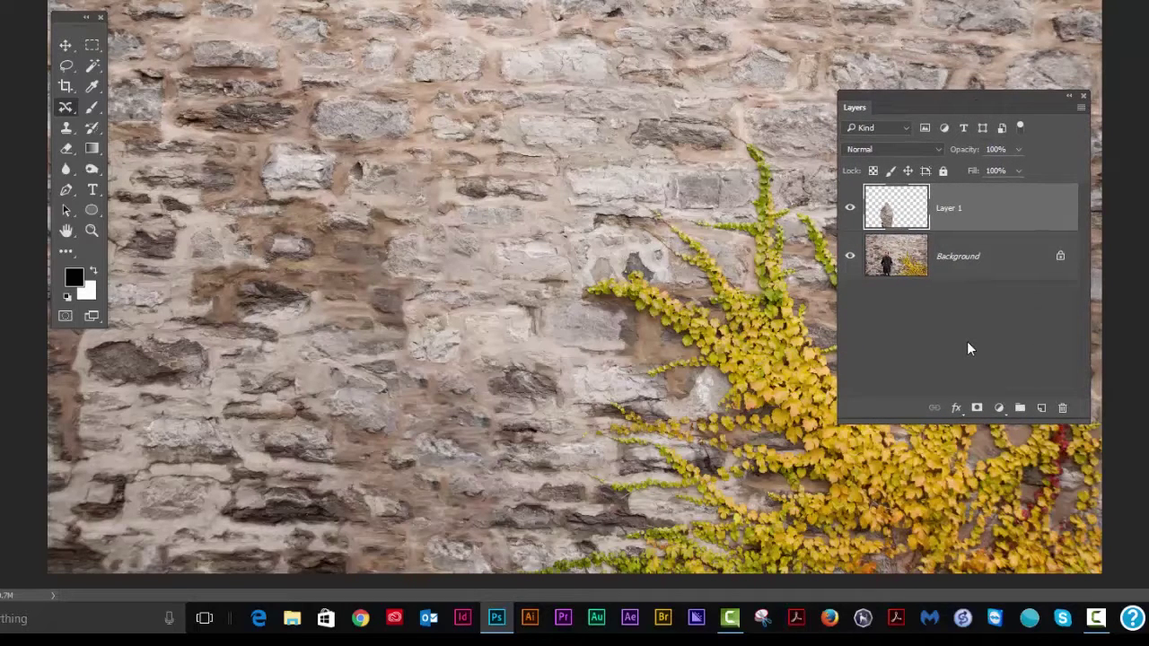